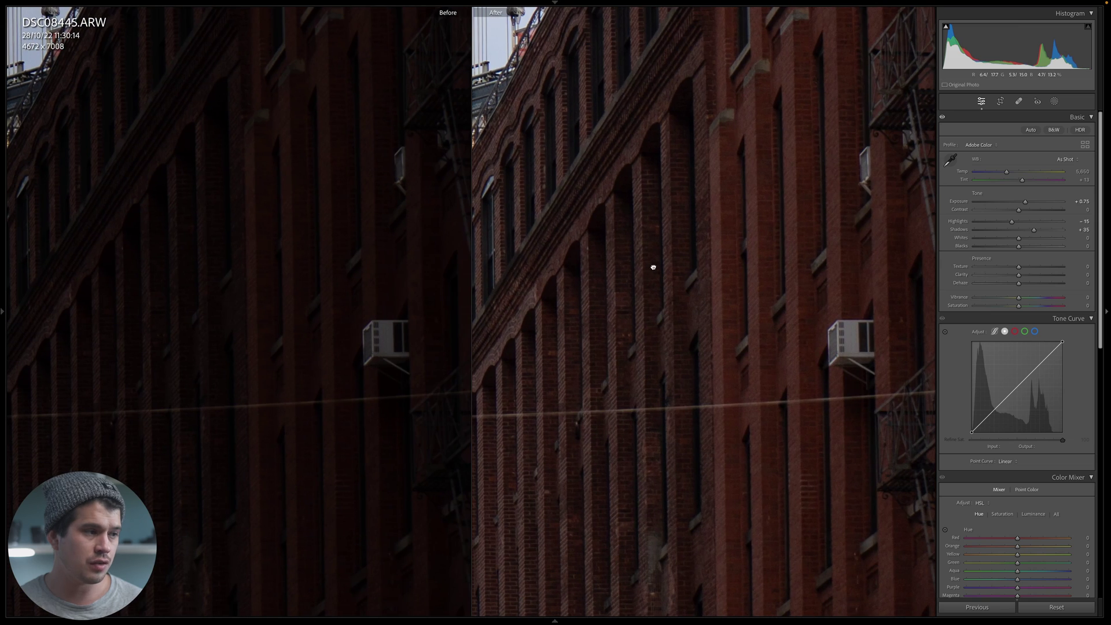
# Step: Leave the before/after comparison and set Whites to -15 and Blacks to -15
pyautogui.press('Left')
pyautogui.press('y')
pyautogui.click(835, 329)
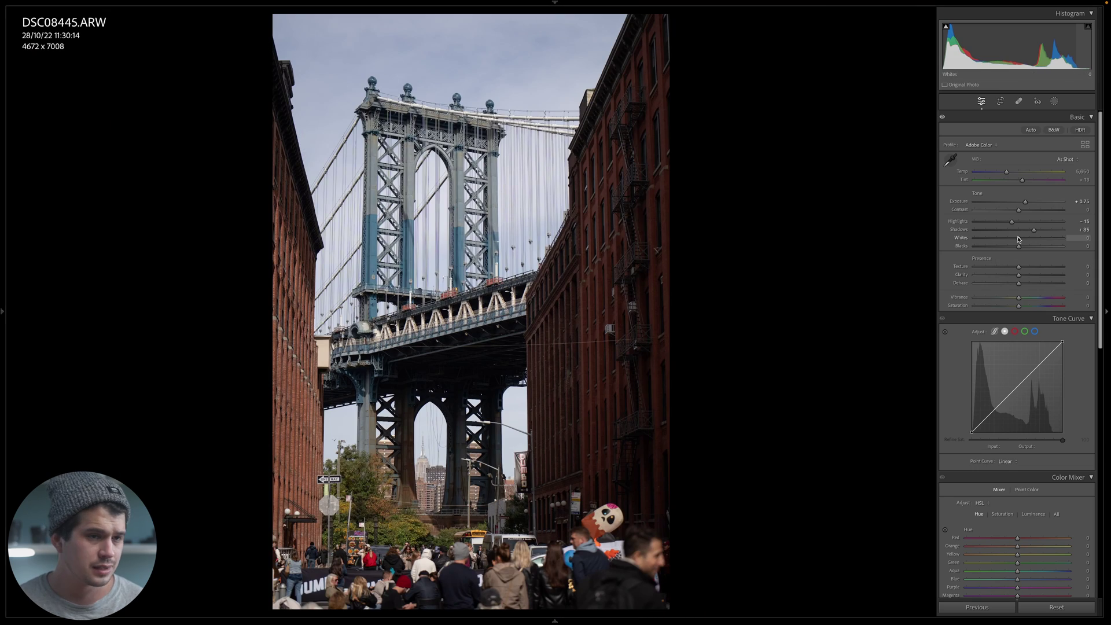
pyautogui.moveTo(1018, 238); pyautogui.dragTo(1013, 241)
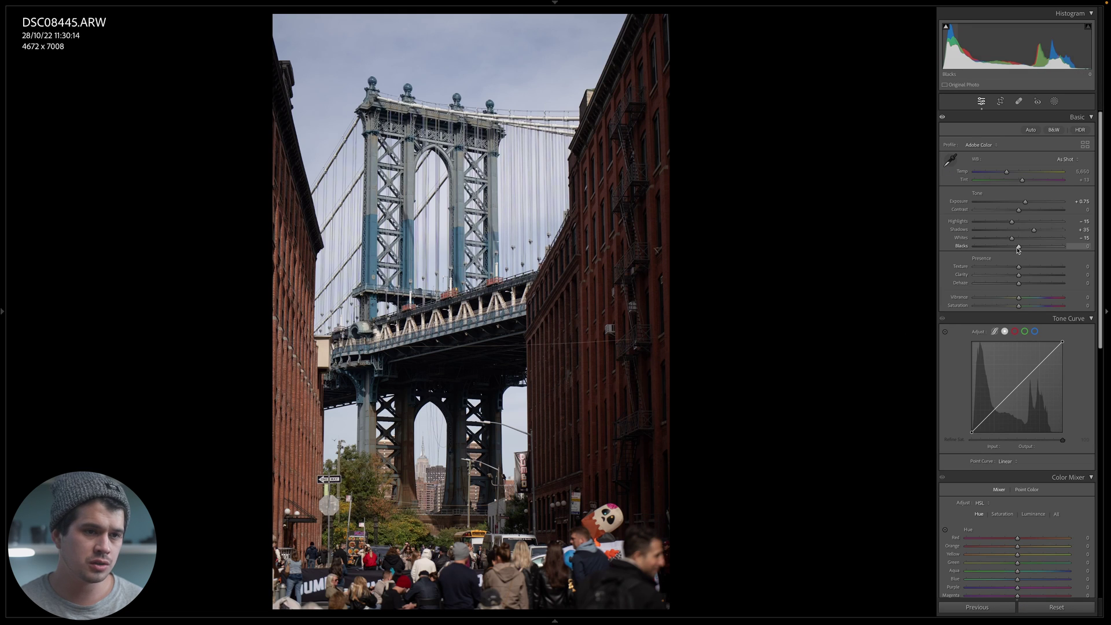
pyautogui.moveTo(1016, 249); pyautogui.dragTo(1012, 250)
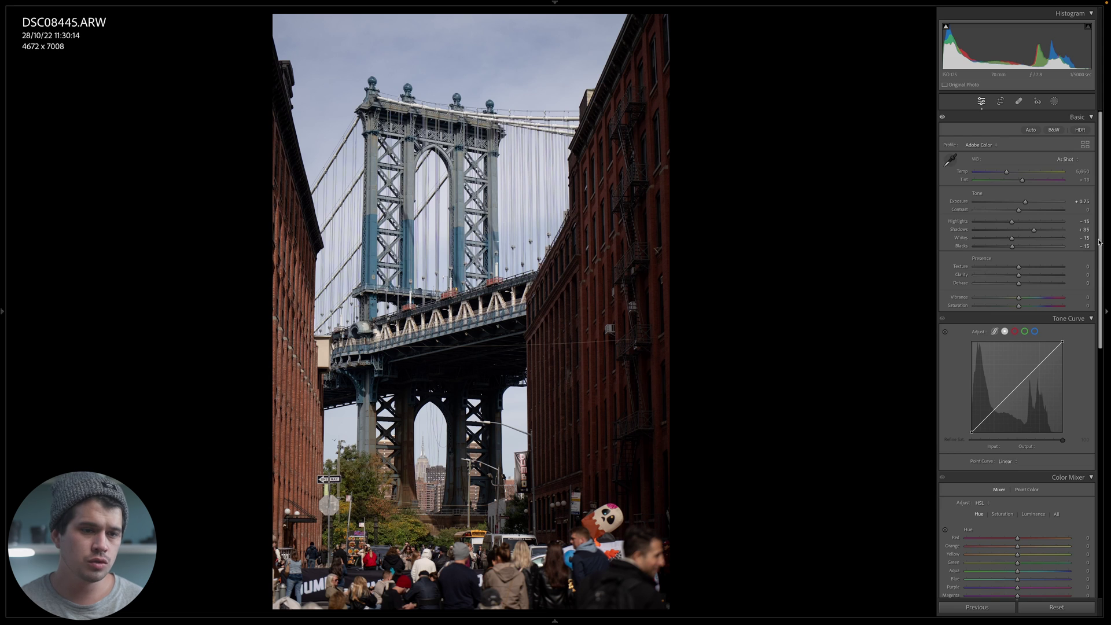
# Step: Review the red, green, blue and parametric tone curves, ending on the main point curve
pyautogui.moveTo(1100, 243); pyautogui.dragTo(1099, 340)
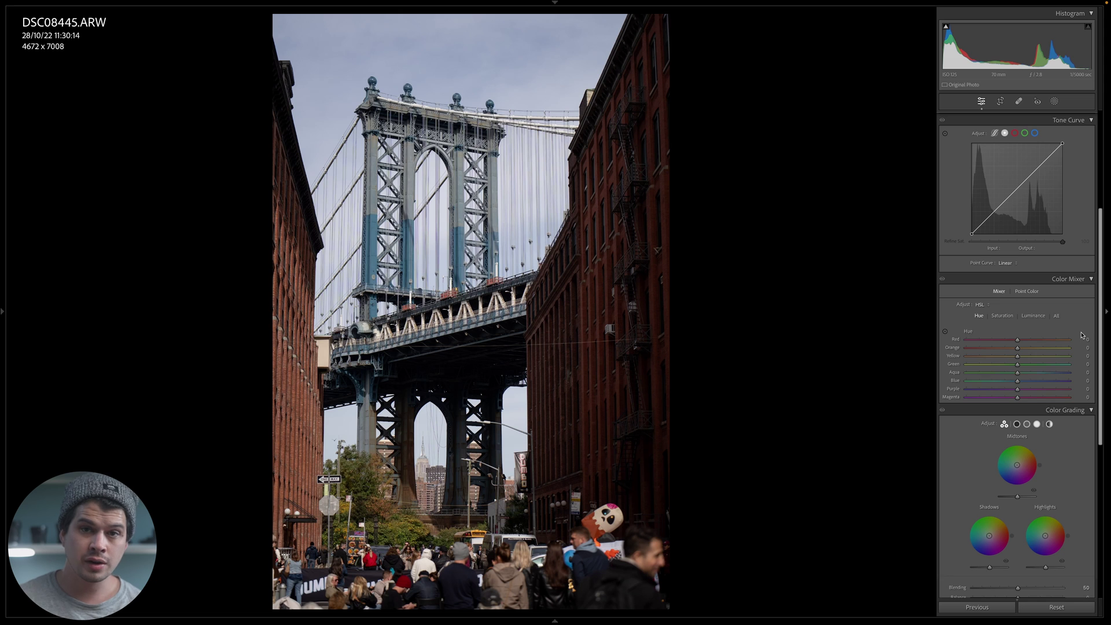
pyautogui.click(1015, 133)
pyautogui.click(1025, 133)
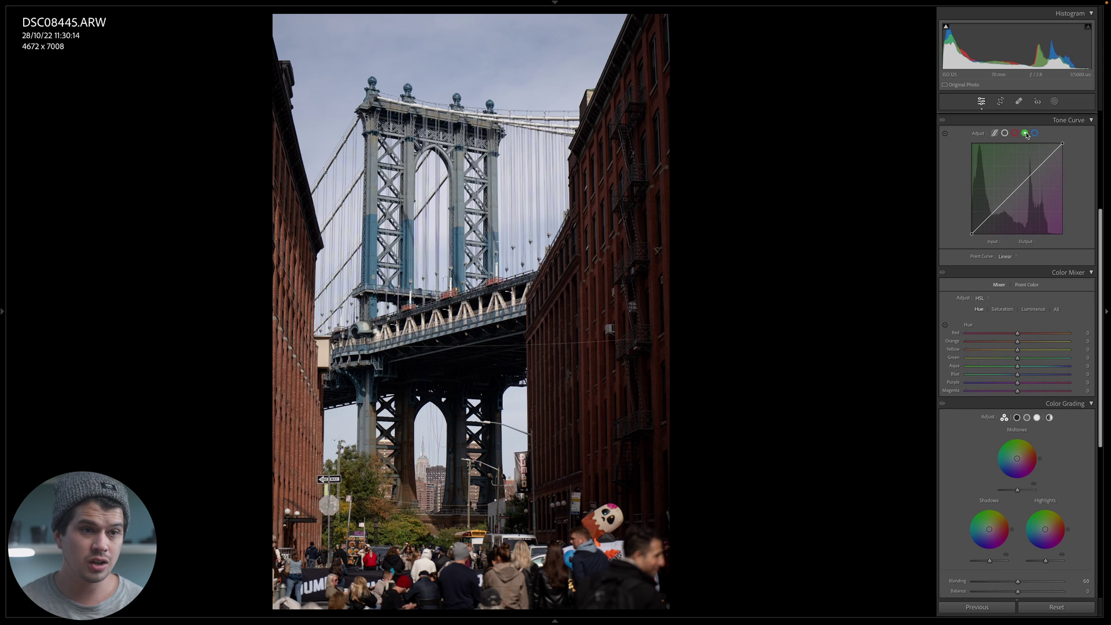
pyautogui.click(1035, 133)
pyautogui.click(1005, 134)
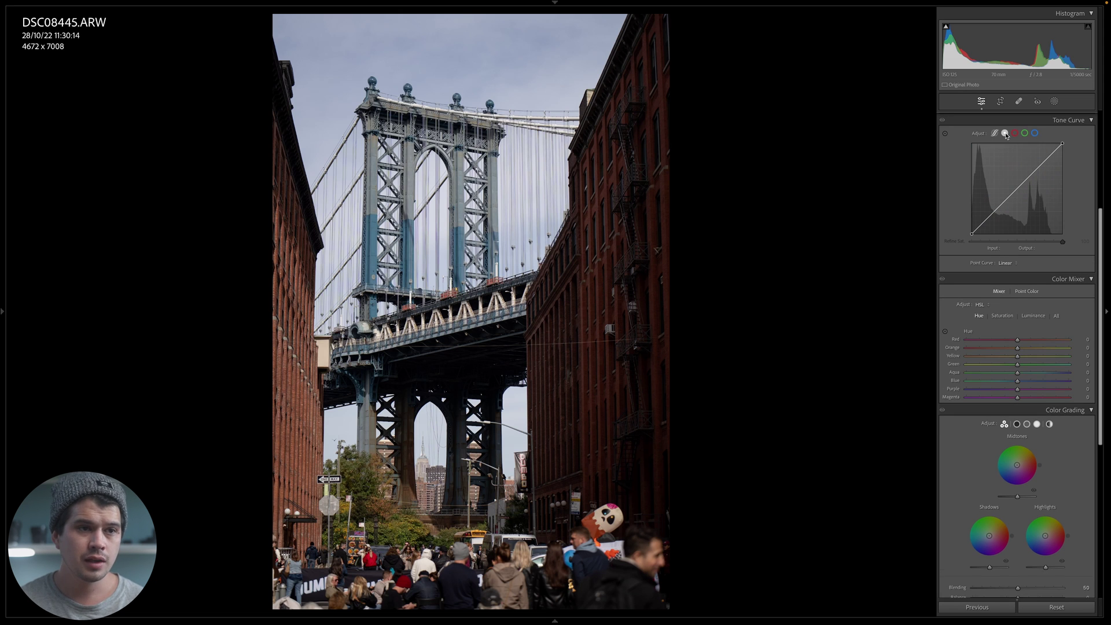
pyautogui.click(995, 134)
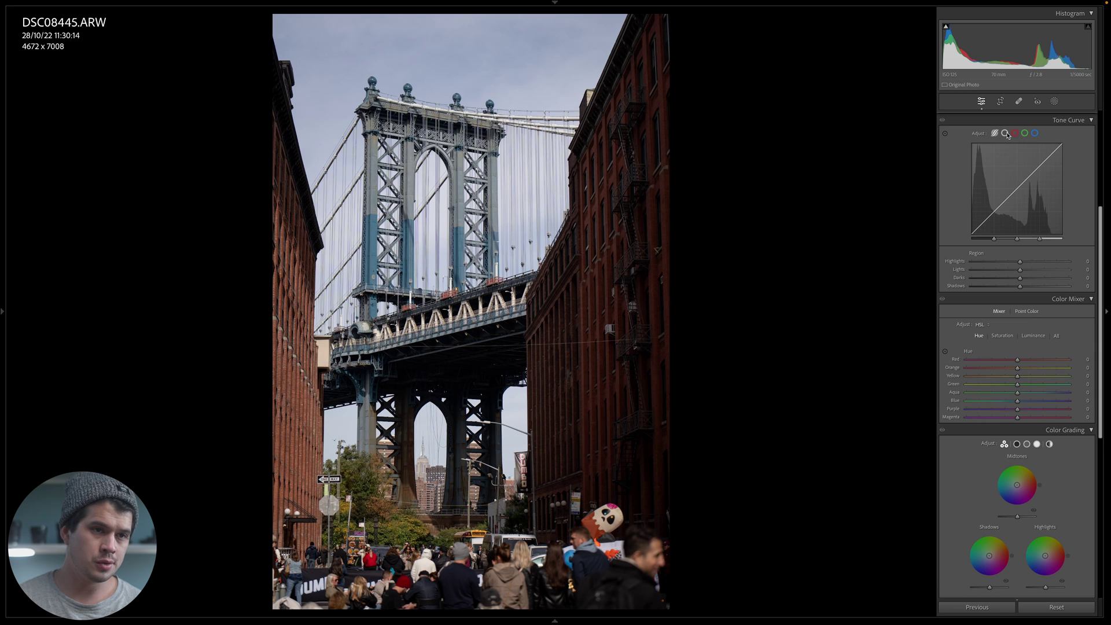
pyautogui.click(1005, 134)
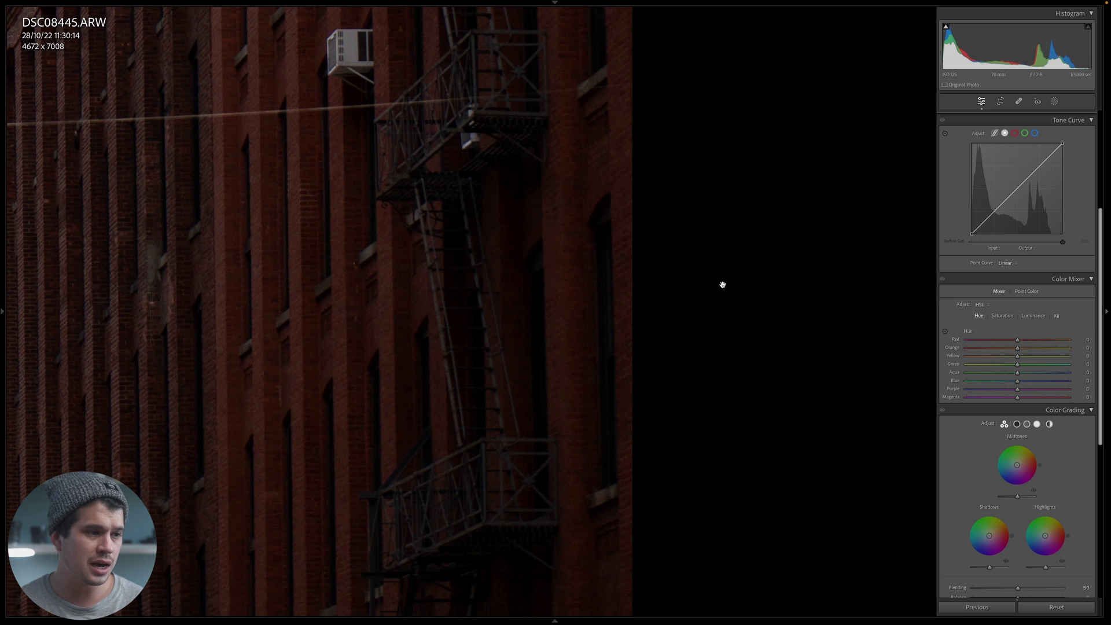
# Step: Add a point at input 30, output 30 on the tone curve and set the black point's output to 5
pyautogui.moveTo(540, 367); pyautogui.dragTo(578, 496)
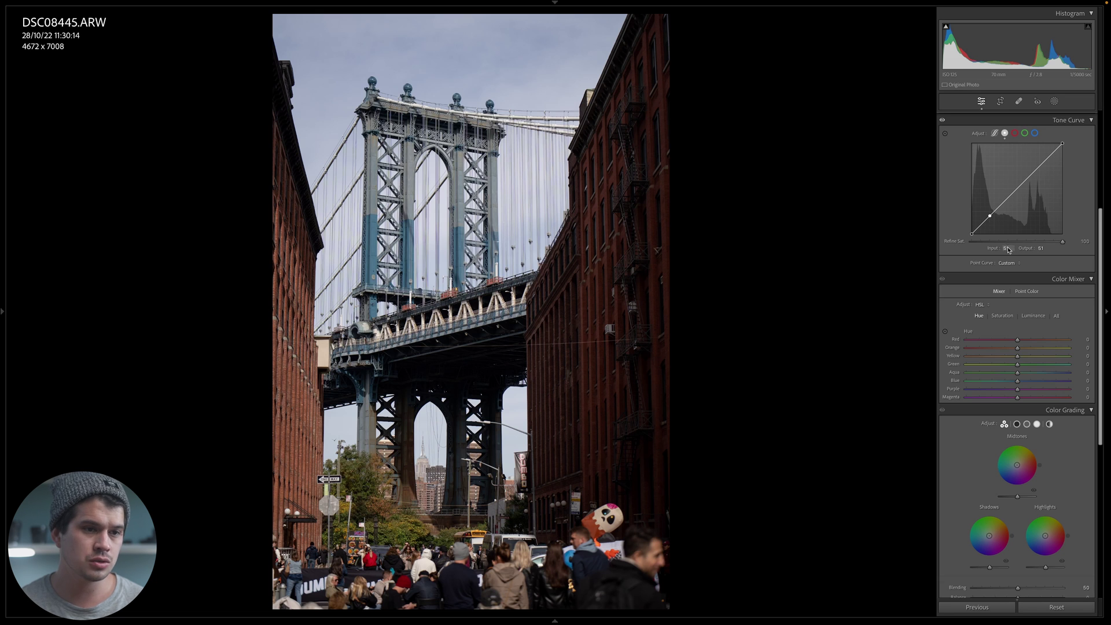
pyautogui.moveTo(990, 215); pyautogui.dragTo(982, 224)
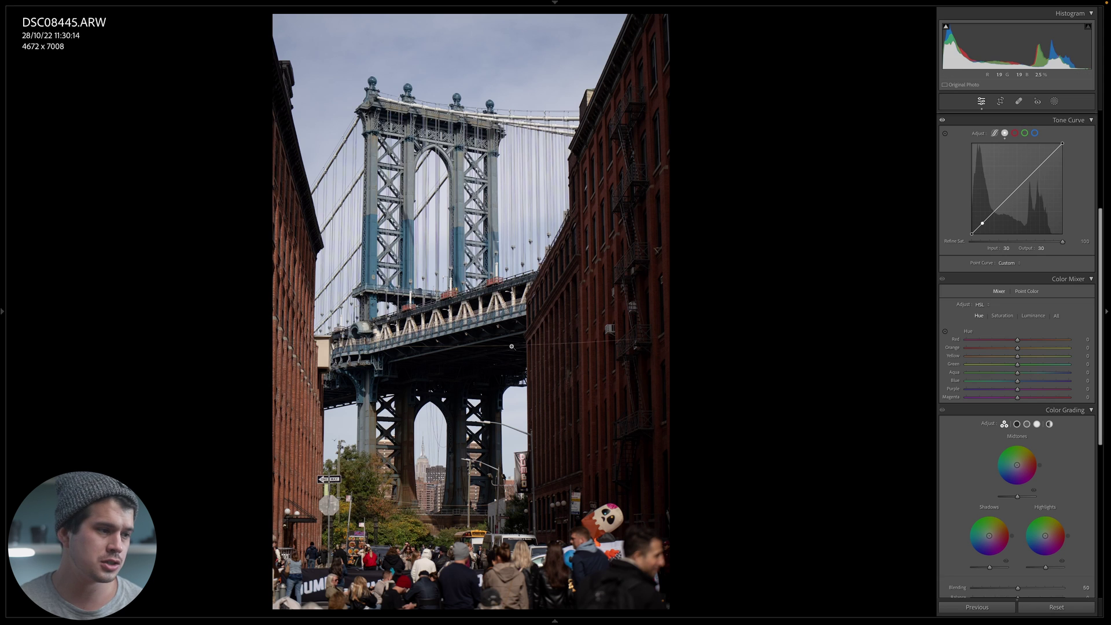
pyautogui.press('z')
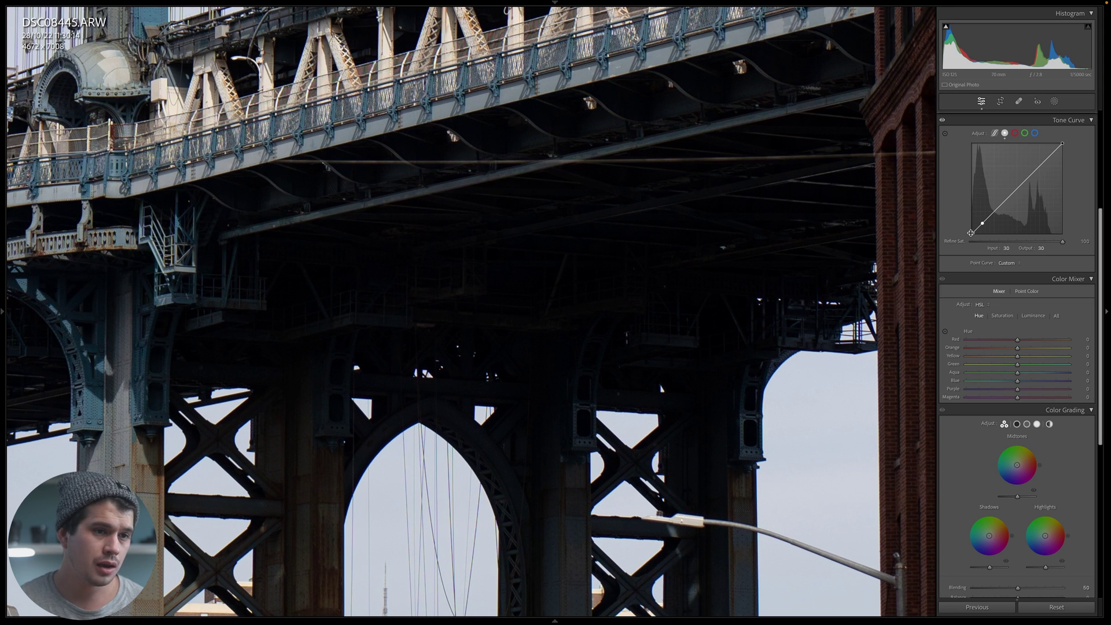
pyautogui.moveTo(971, 233); pyautogui.dragTo(972, 224)
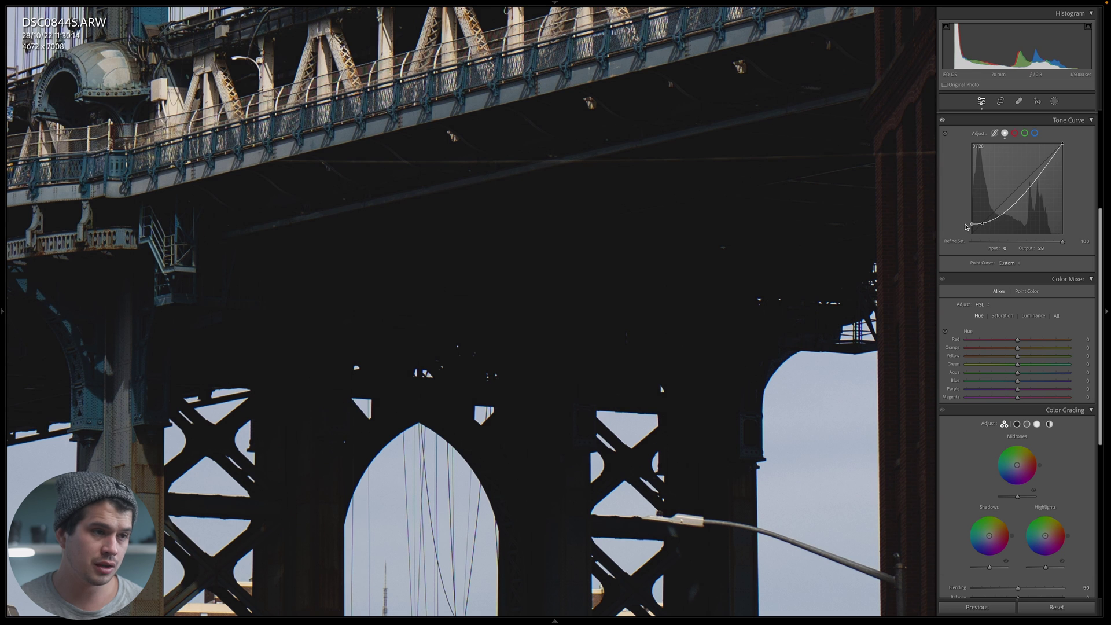
pyautogui.click(1041, 248)
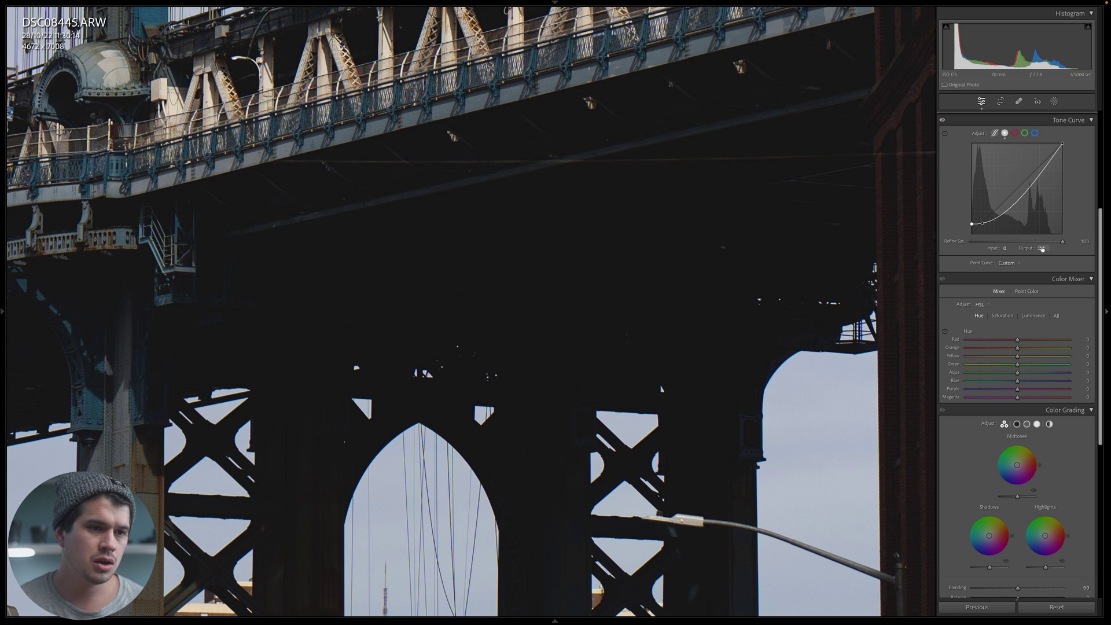
pyautogui.write('5')
pyautogui.press('Return')
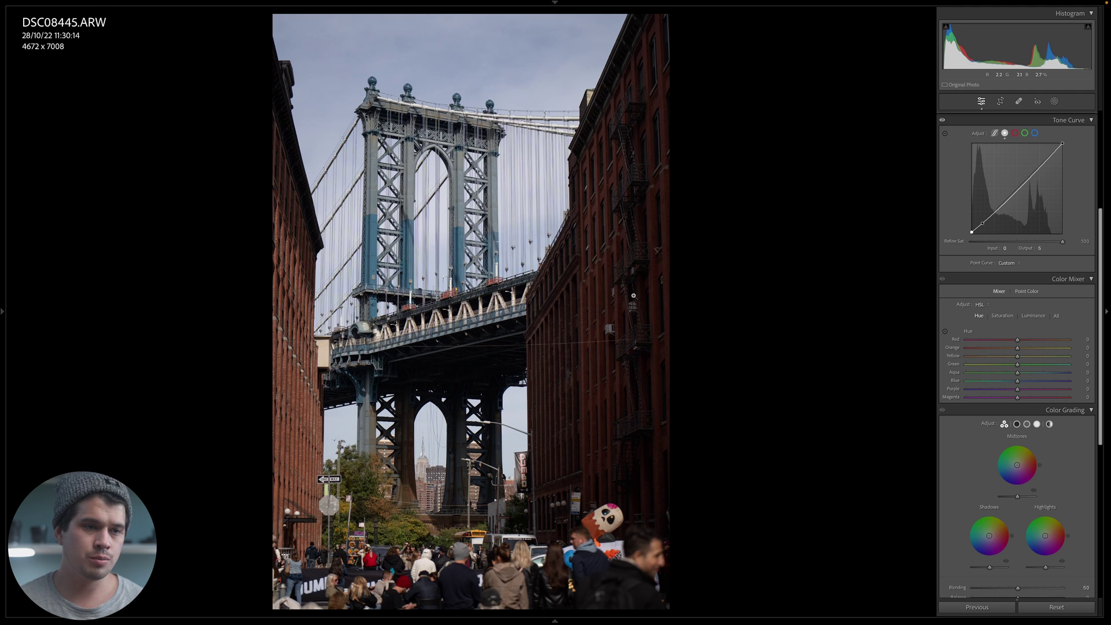
# Step: Compare the photo before and after the edits, examining the shadows of the brick building up close
pyautogui.press('y')
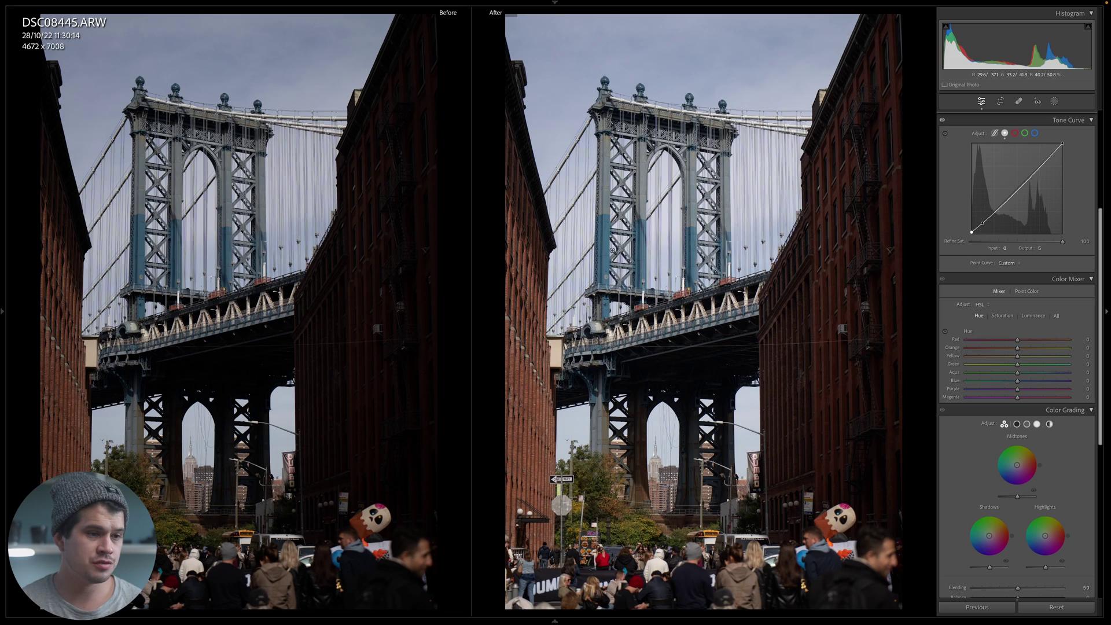
pyautogui.click(775, 346)
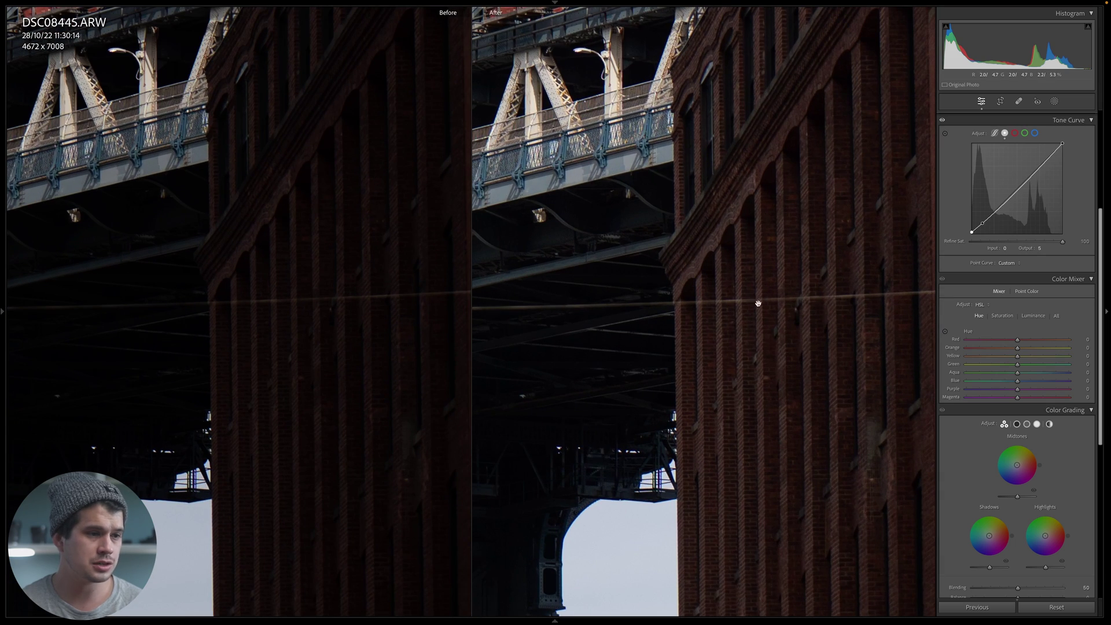
pyautogui.click(835, 312)
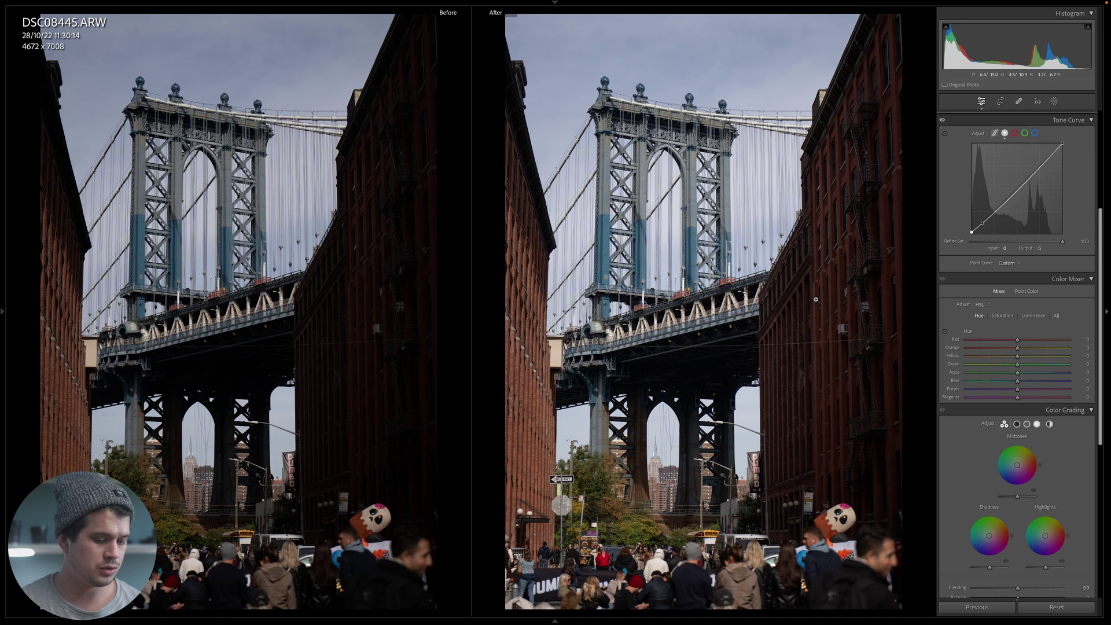
pyautogui.press('y')
# Step: Try adjusting Texture and Clarity while viewing the bridge tower up close
pyautogui.scroll(5, 1107, 283)
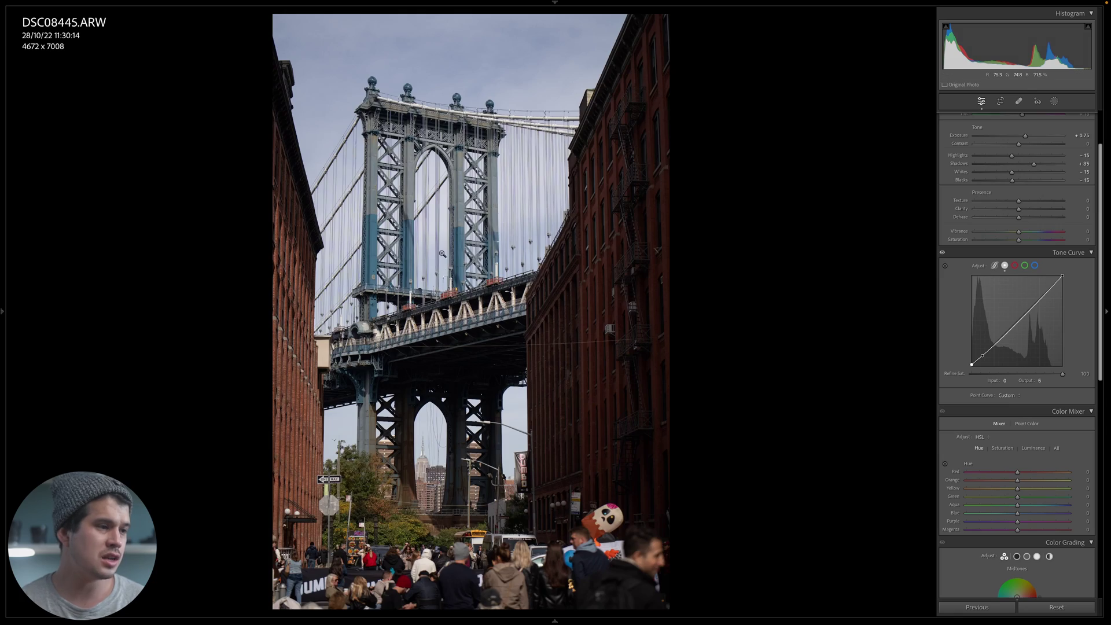
pyautogui.click(572, 272)
pyautogui.moveTo(1017, 201); pyautogui.dragTo(1018, 200)
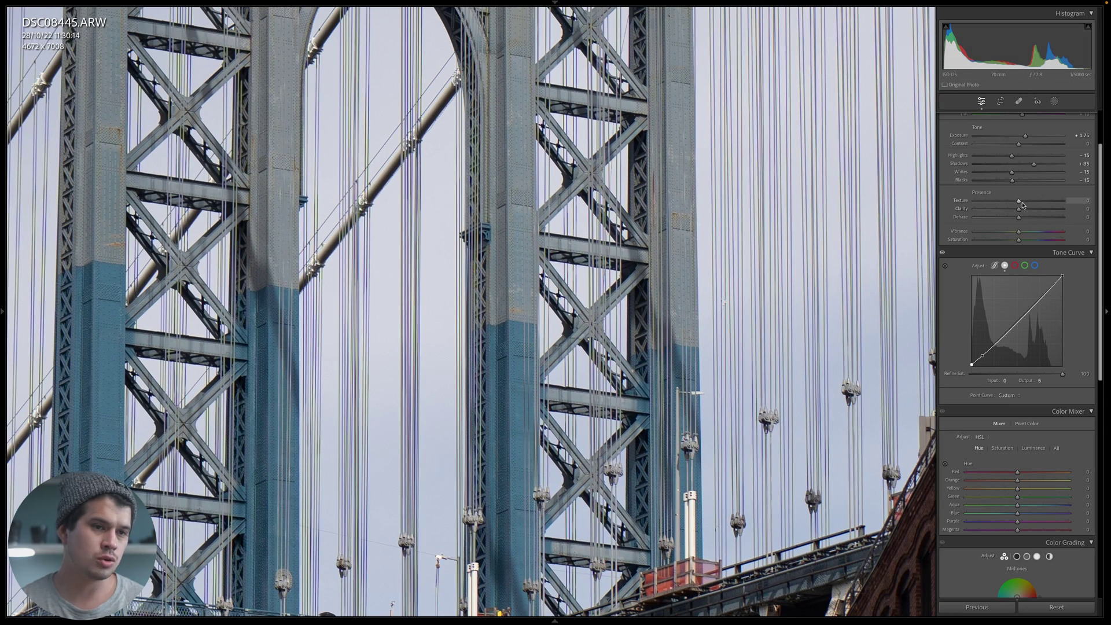
pyautogui.doubleClick(1019, 201)
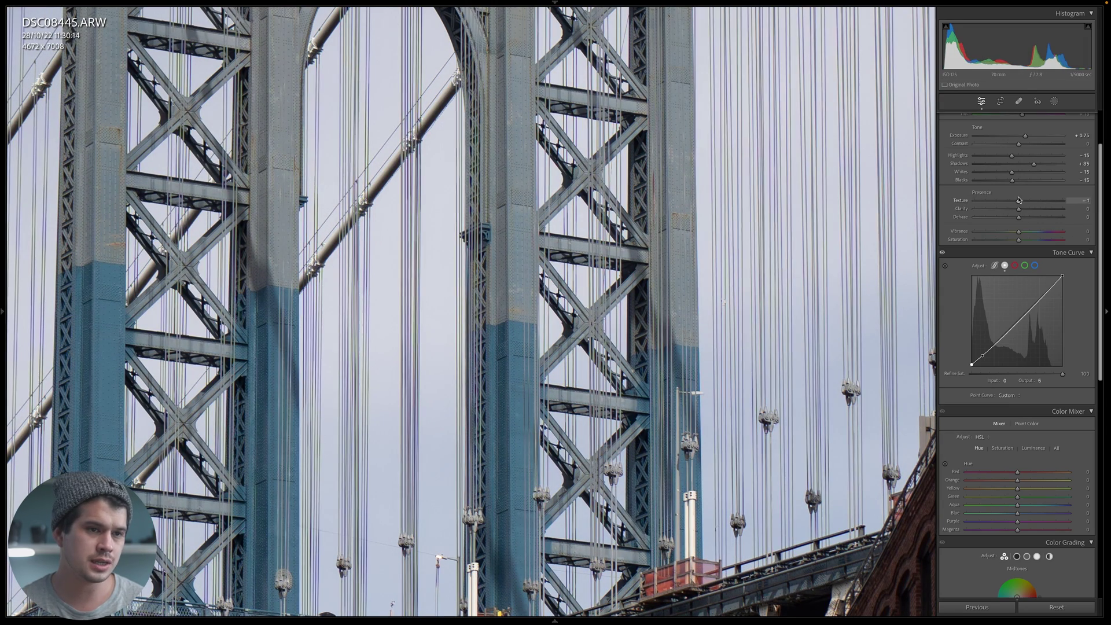
pyautogui.moveTo(1019, 211); pyautogui.dragTo(984, 219)
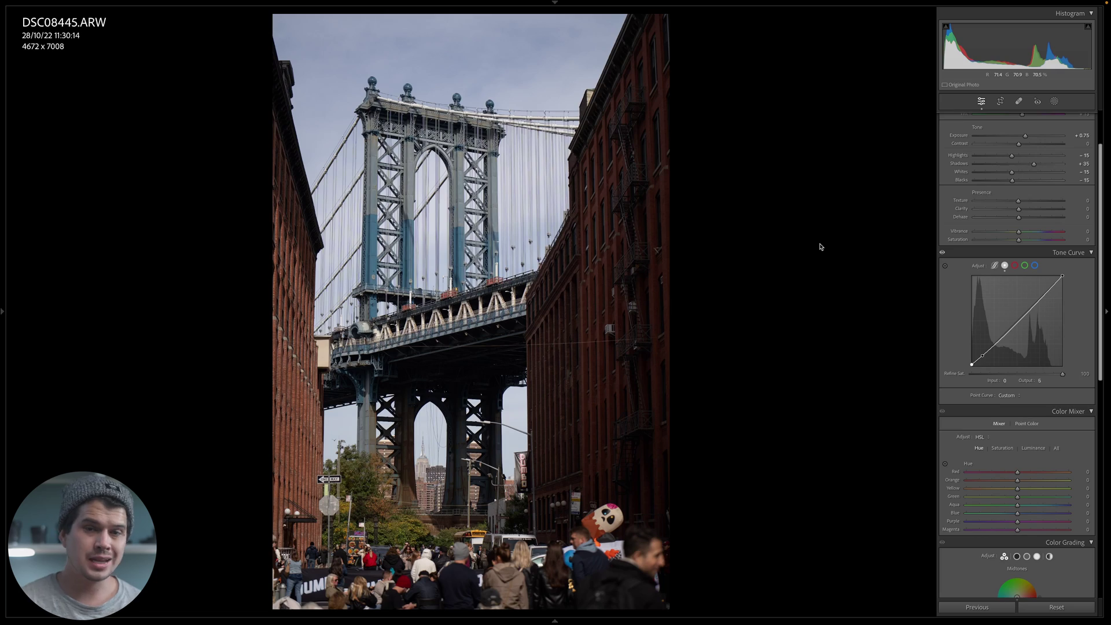
# Step: Soften the photo by setting Texture to -12 and Clarity to -12, checking the bridge tower's detail
pyautogui.click(466, 288)
pyautogui.moveTo(466, 288); pyautogui.dragTo(1109, 263)
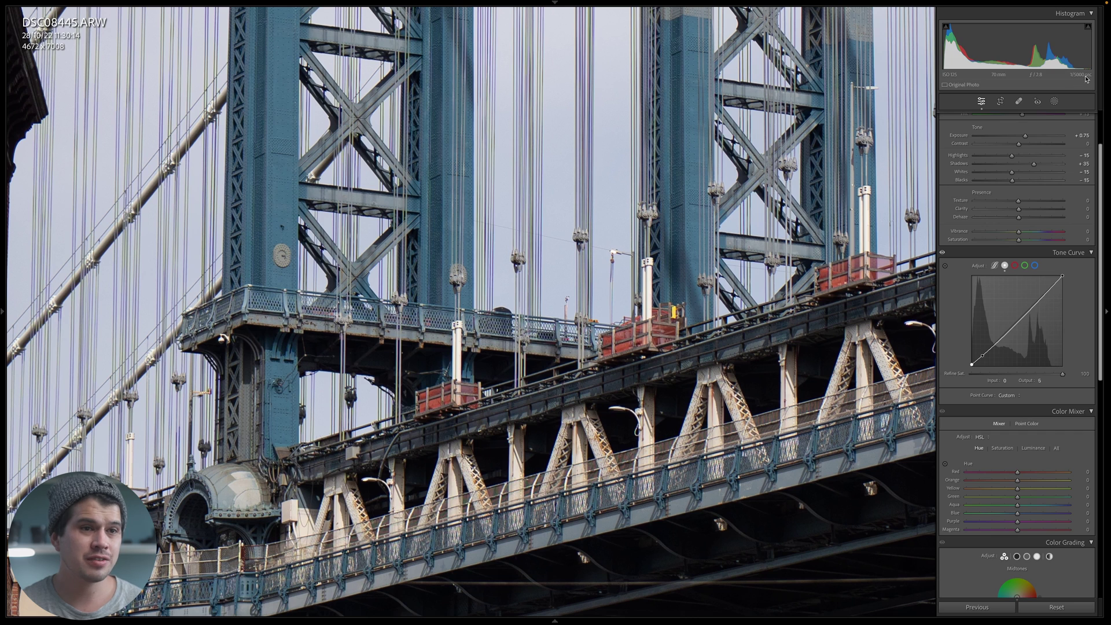
pyautogui.click(658, 217)
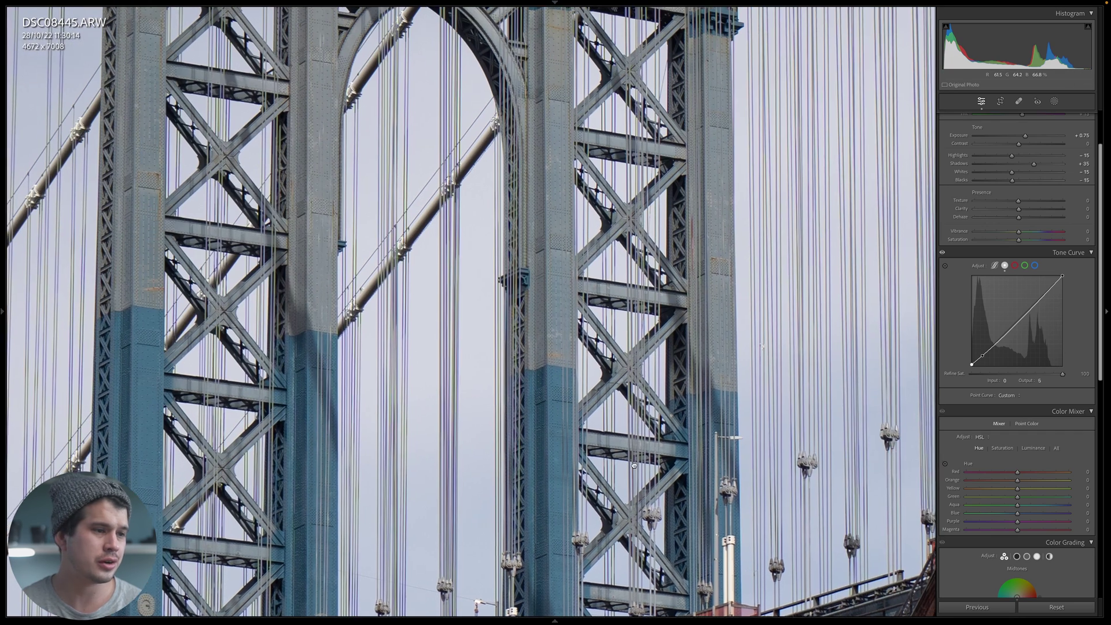
pyautogui.moveTo(659, 217); pyautogui.dragTo(689, 408)
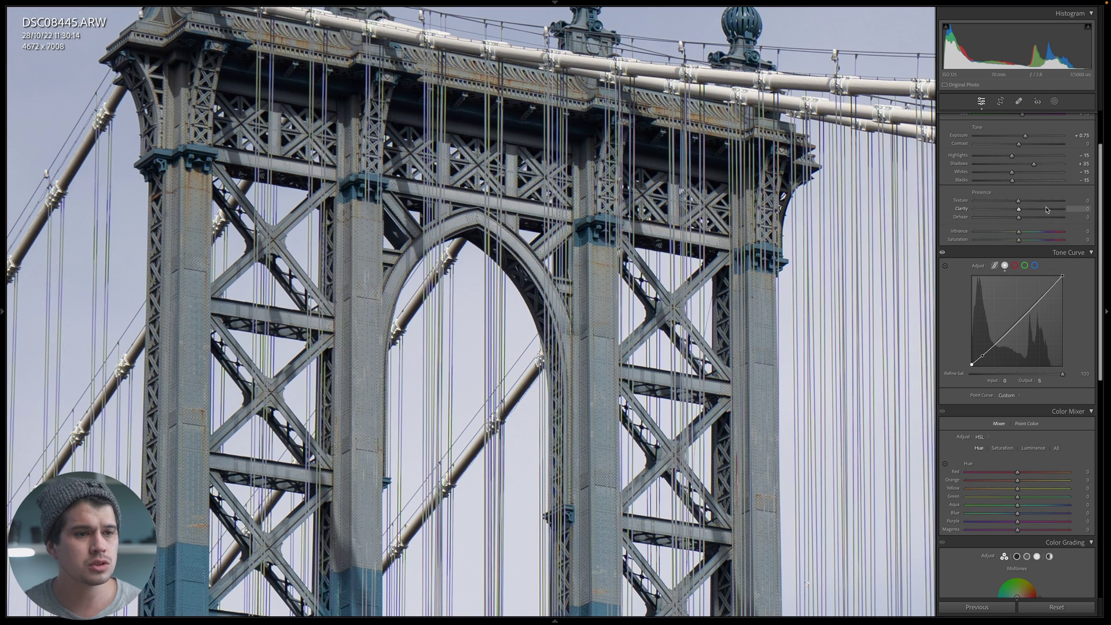
pyautogui.moveTo(1019, 201); pyautogui.dragTo(1017, 202)
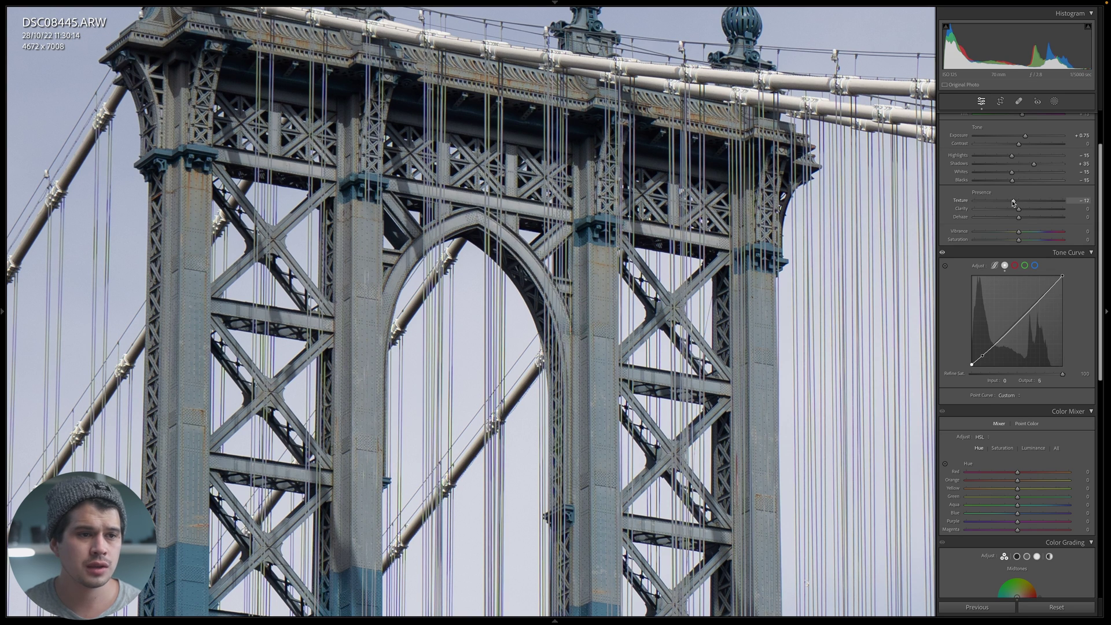
pyautogui.moveTo(1019, 210); pyautogui.dragTo(1016, 212)
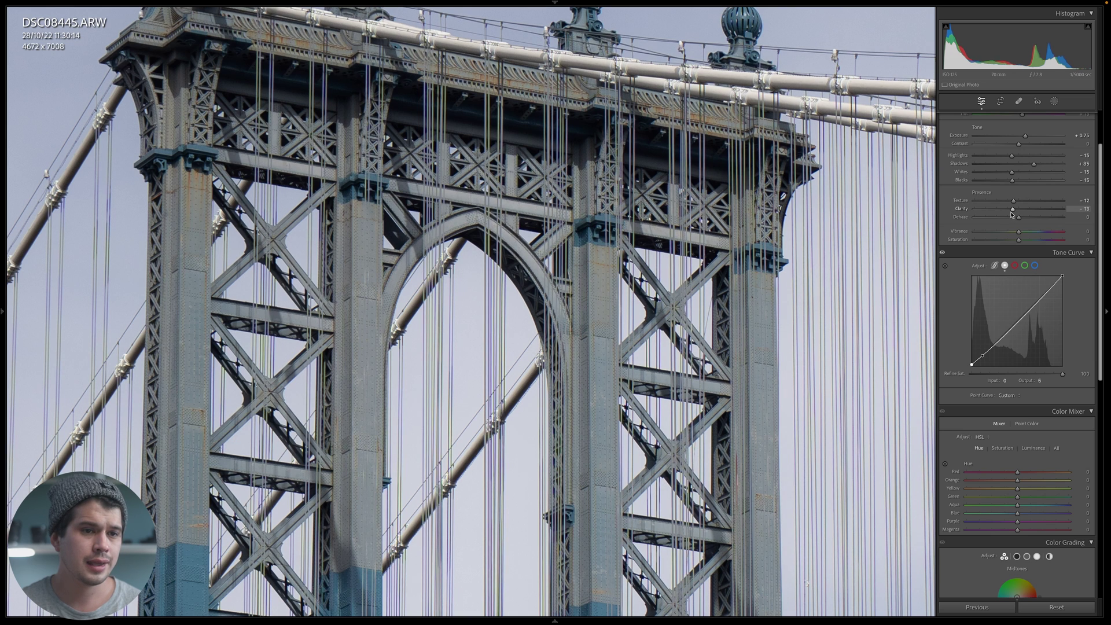
pyautogui.click(776, 290)
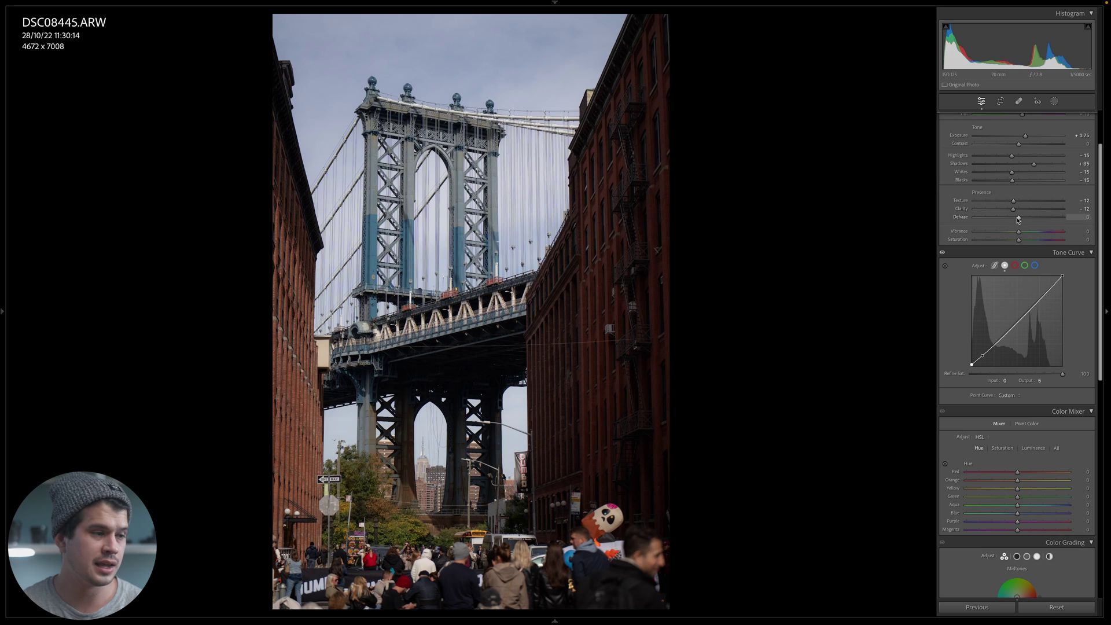
# Step: Set Dehaze to -12 and compare the photo before and after the edits
pyautogui.moveTo(1018, 218); pyautogui.dragTo(987, 222)
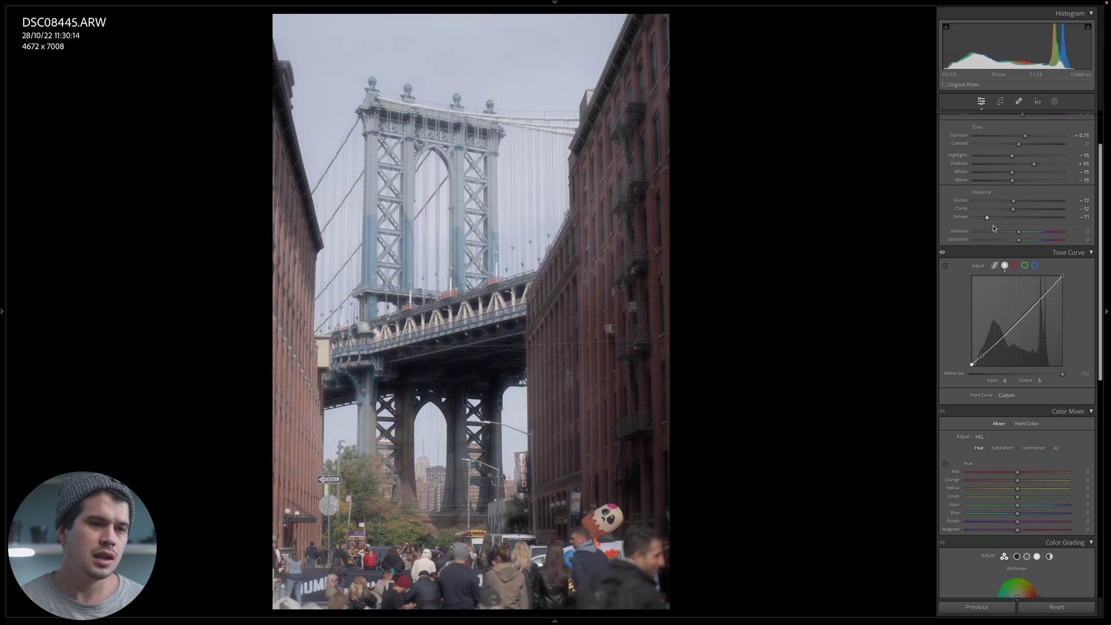
pyautogui.moveTo(987, 217); pyautogui.dragTo(1014, 219)
pyautogui.press('y')
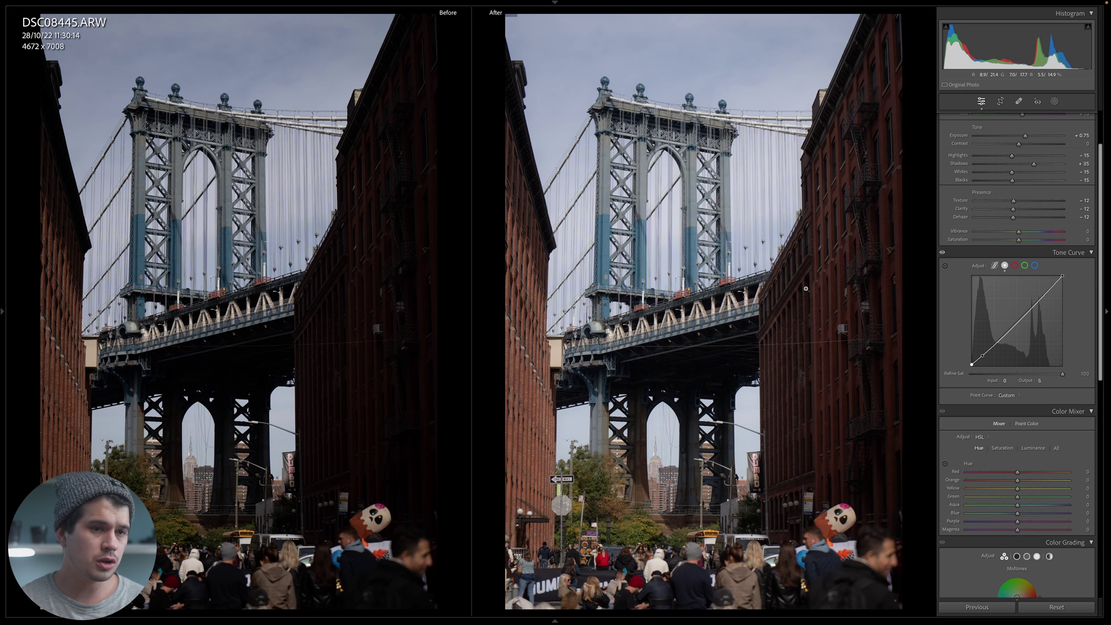
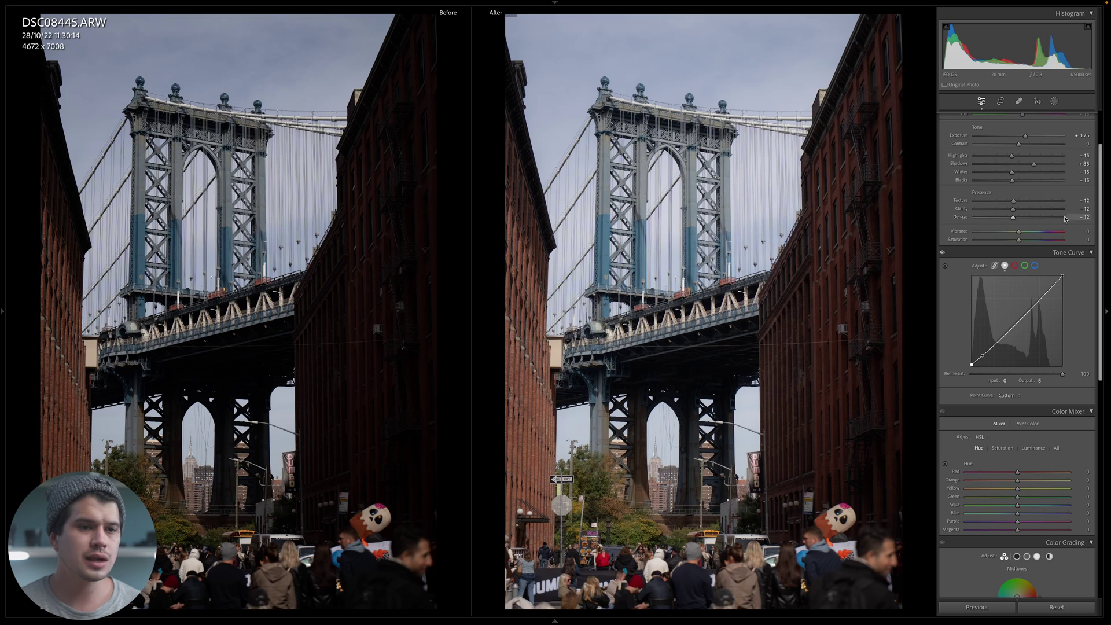
pyautogui.scroll(-10, 1100, 221)
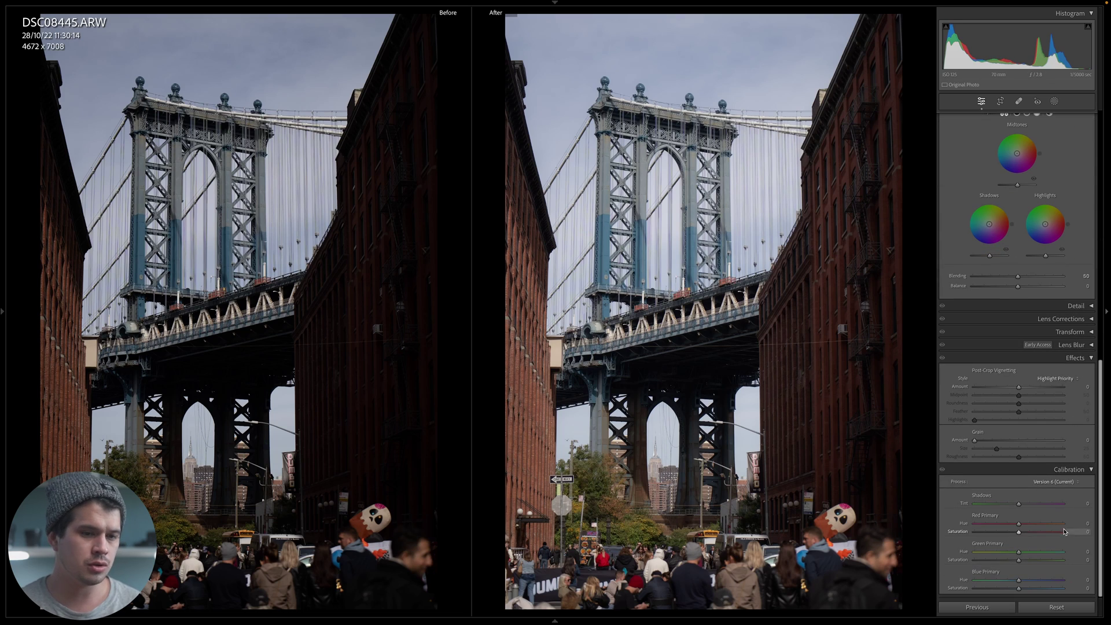
pyautogui.press('y')
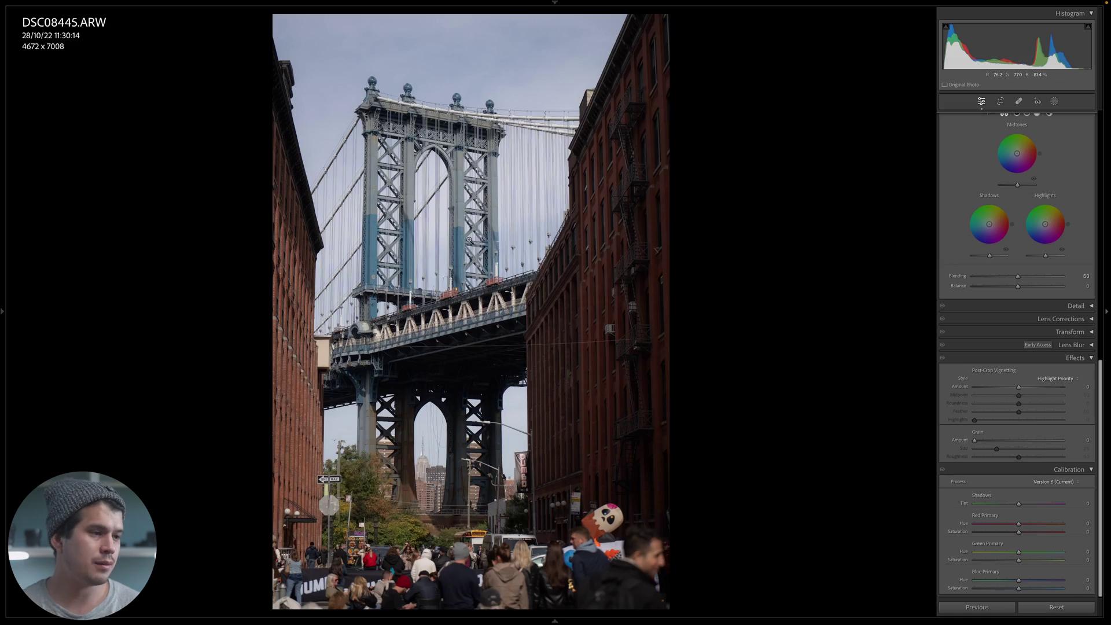
# Step: Try shifting the Blue Primary and Red Primary hues in Calibration, resetting each one
pyautogui.click(445, 222)
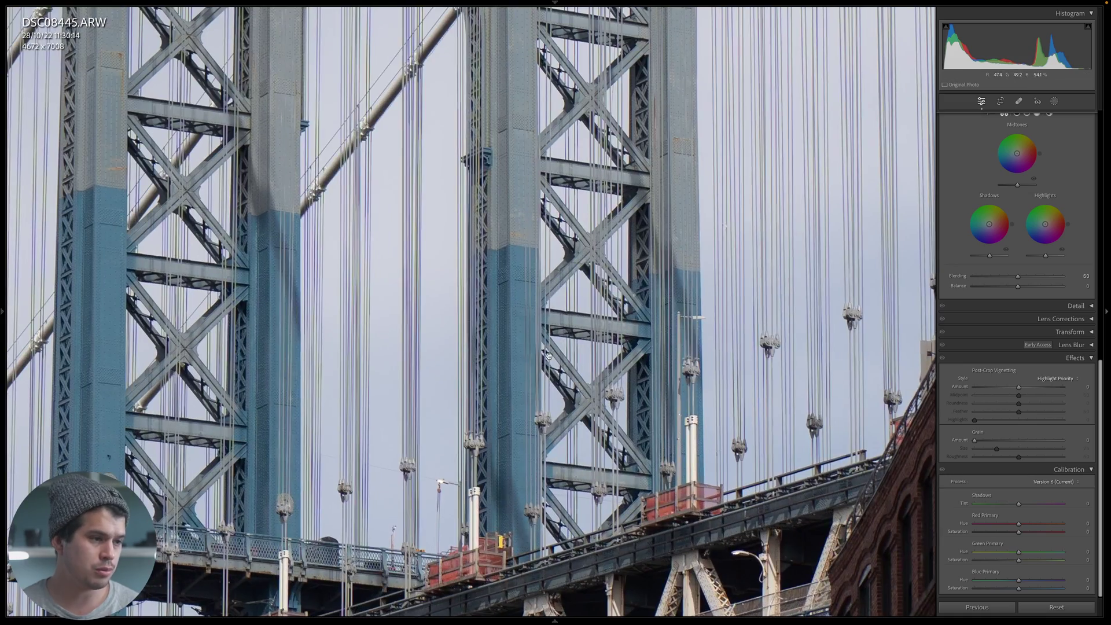
pyautogui.moveTo(1019, 579)
pyautogui.mouseDown()
pyautogui.moveTo(995, 580)
pyautogui.moveTo(1013, 578)
pyautogui.mouseUp()
pyautogui.doubleClick(1013, 578)
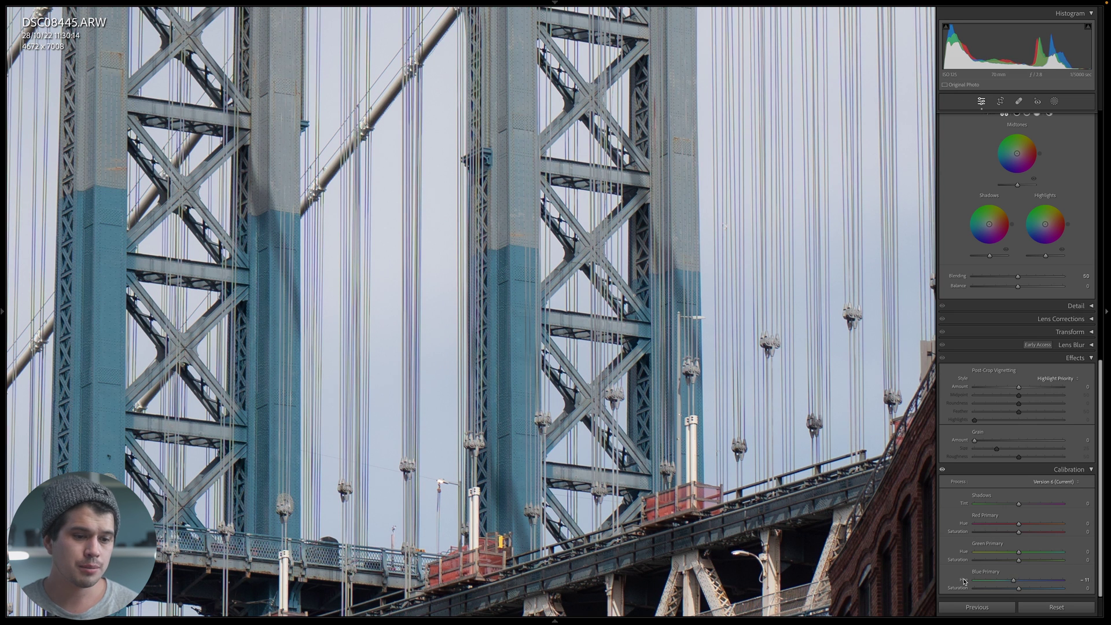
pyautogui.moveTo(1018, 523); pyautogui.dragTo(965, 526)
pyautogui.doubleClick(964, 523)
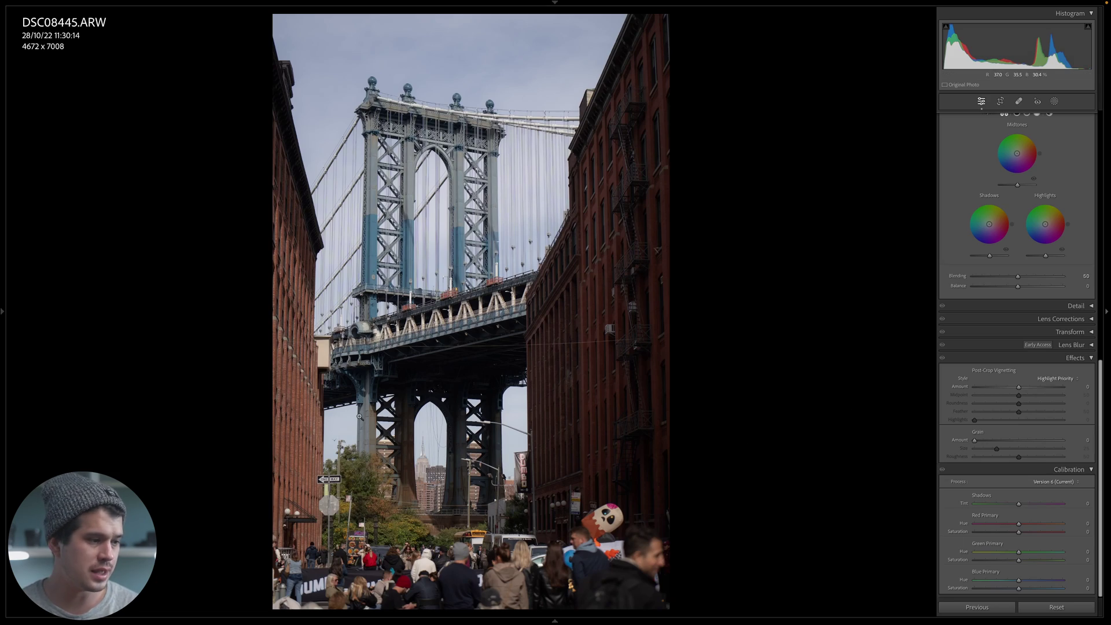
# Step: Examine the arch and brick building up close, try the Red Primary Hue at its extremes, and set it to 15
pyautogui.click(359, 416)
pyautogui.hscroll(10, 616, 405)
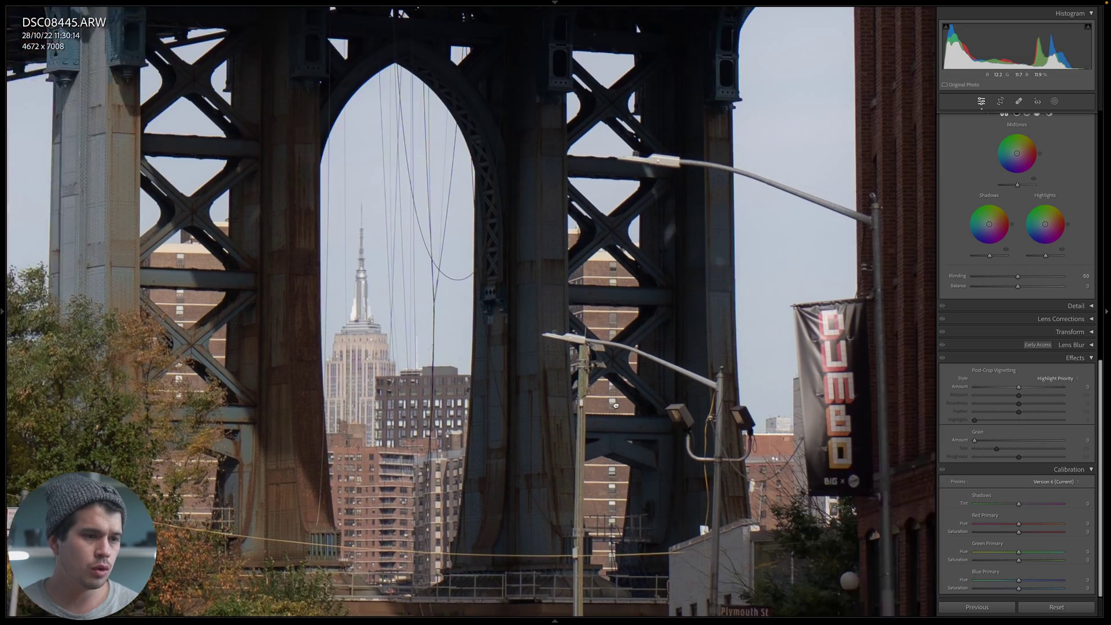
pyautogui.hscroll(3, 616, 405)
pyautogui.hscroll(-10, 616, 405)
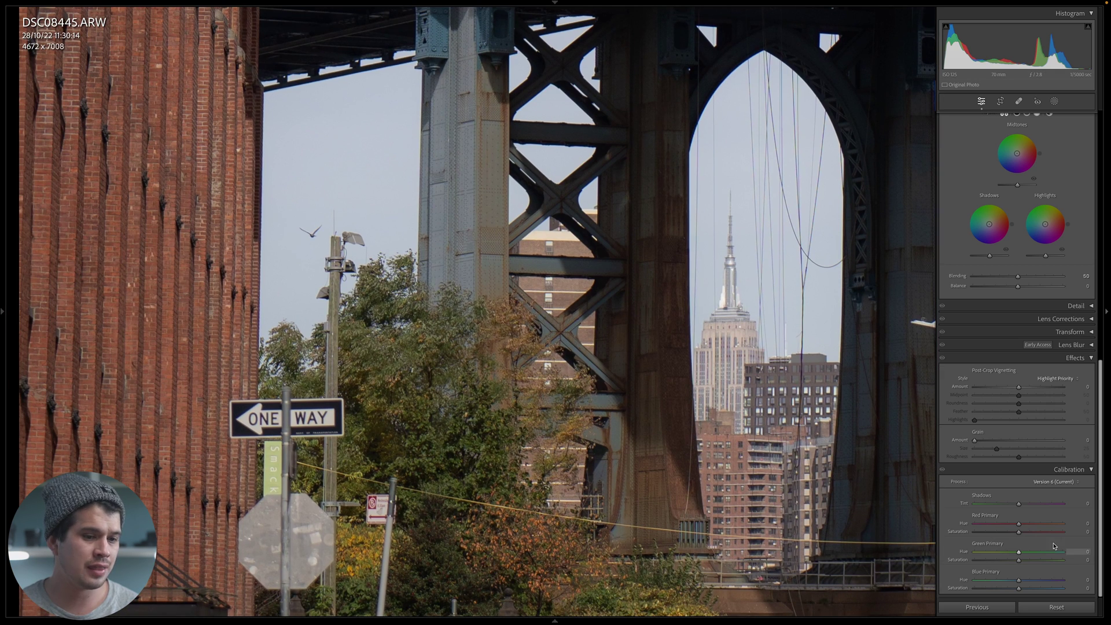
pyautogui.click(723, 337)
pyautogui.moveTo(974, 523); pyautogui.dragTo(1077, 523)
pyautogui.click(1083, 523)
pyautogui.write('15')
pyautogui.press('Return')
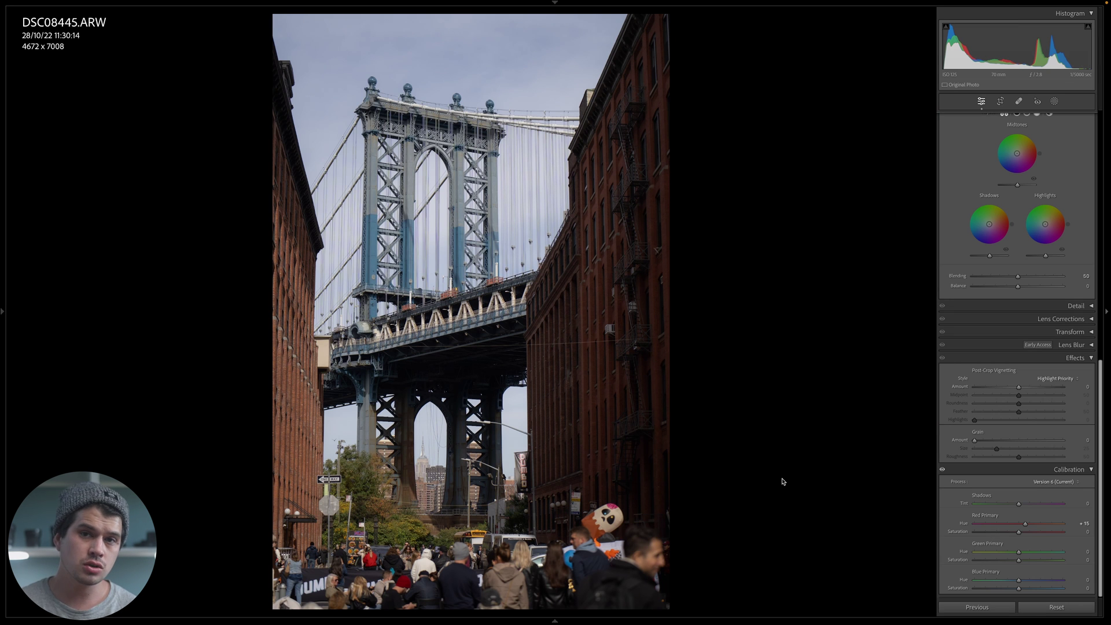
# Step: Test the Red Primary Saturation at 100 against the bricks and the street crowd, and settle it at 10
pyautogui.click(364, 558)
pyautogui.moveTo(603, 329); pyautogui.dragTo(604, 493)
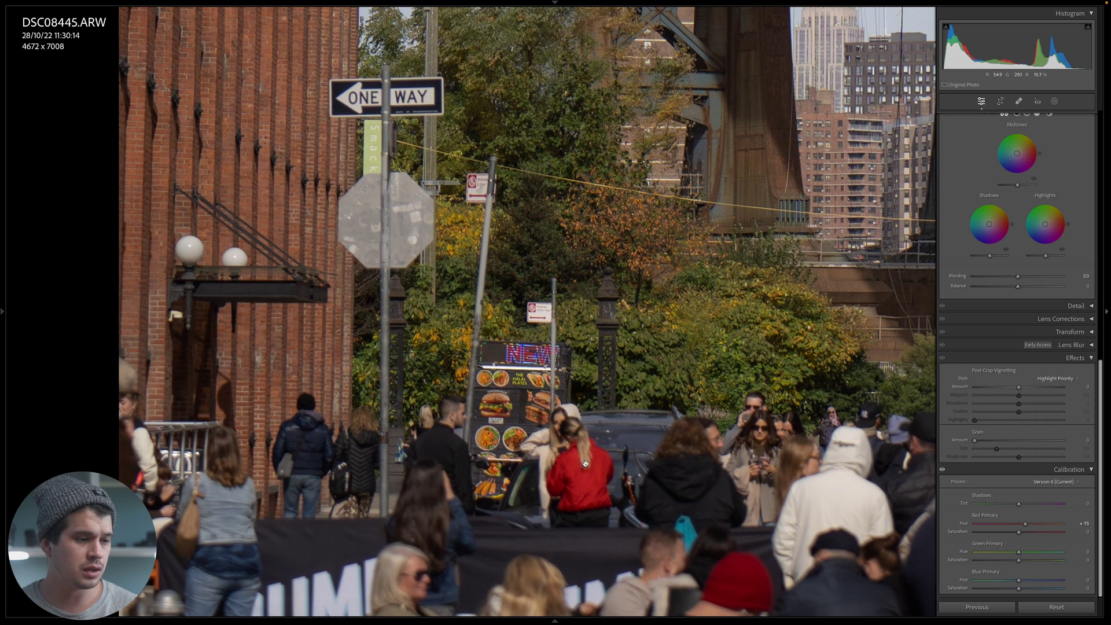
pyautogui.click(723, 392)
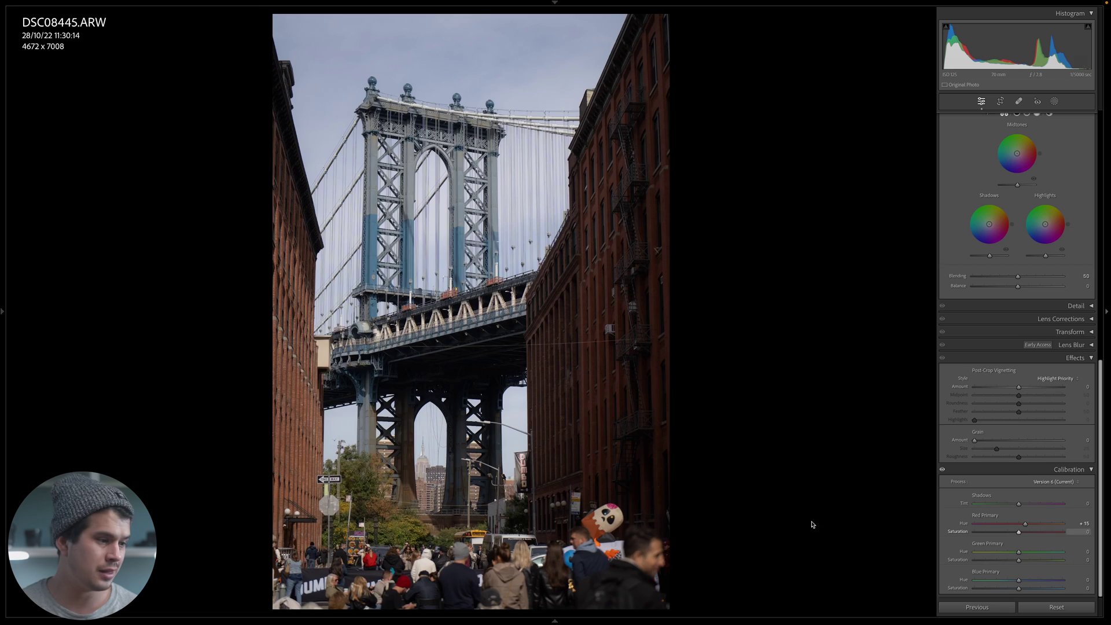
pyautogui.click(548, 470)
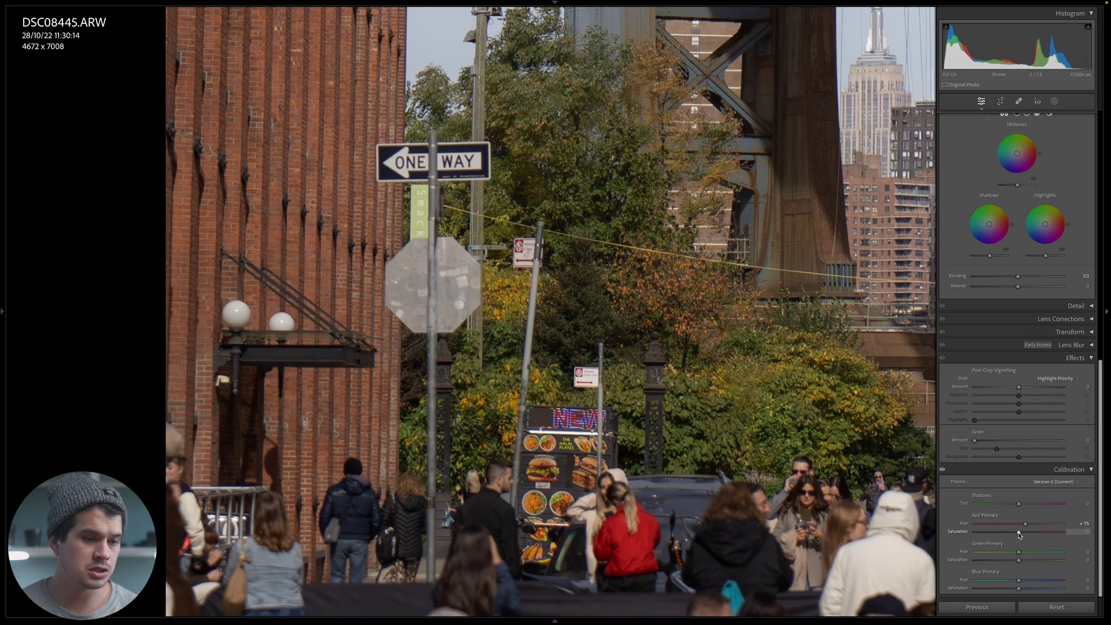
pyautogui.moveTo(1019, 531); pyautogui.dragTo(1068, 533)
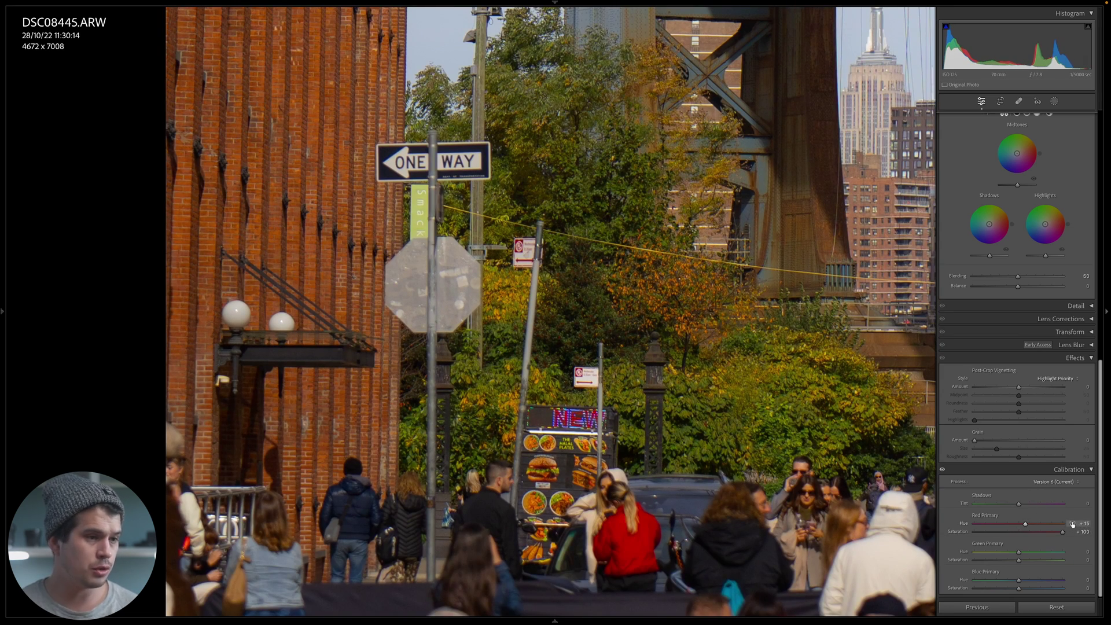
pyautogui.moveTo(783, 317); pyautogui.dragTo(728, 564)
pyautogui.click(735, 545)
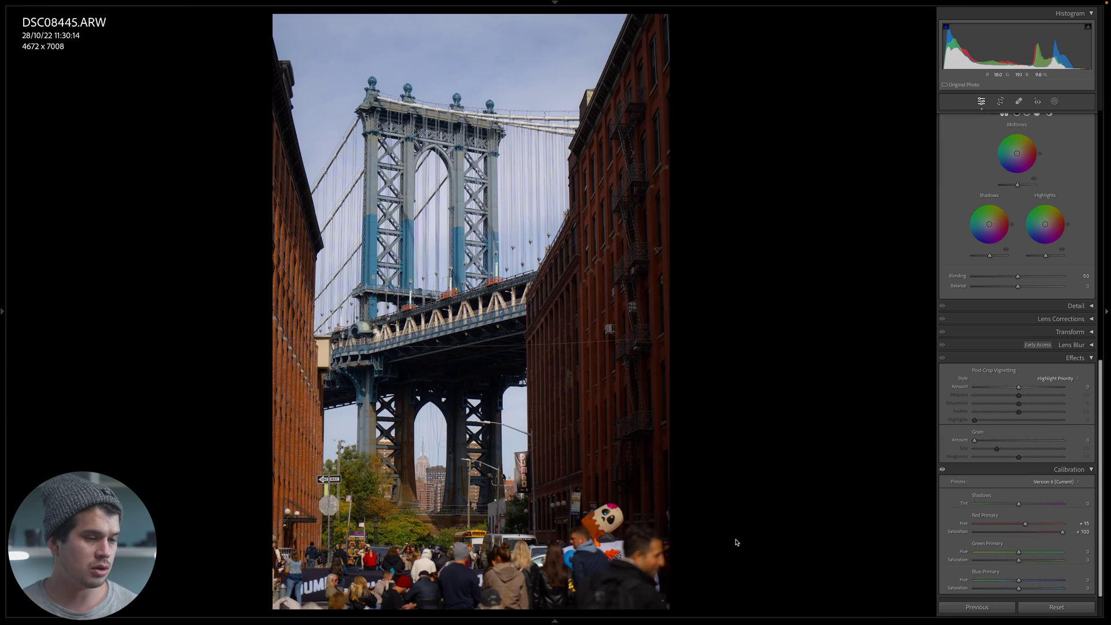
pyautogui.click(1083, 531)
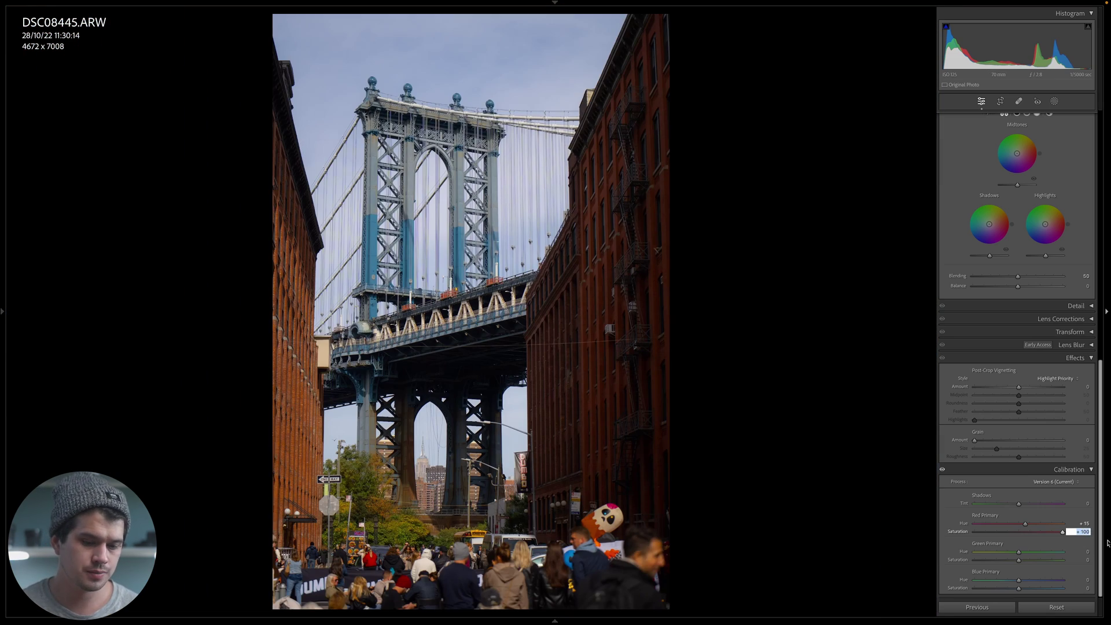
pyautogui.write('10')
pyautogui.press('Return')
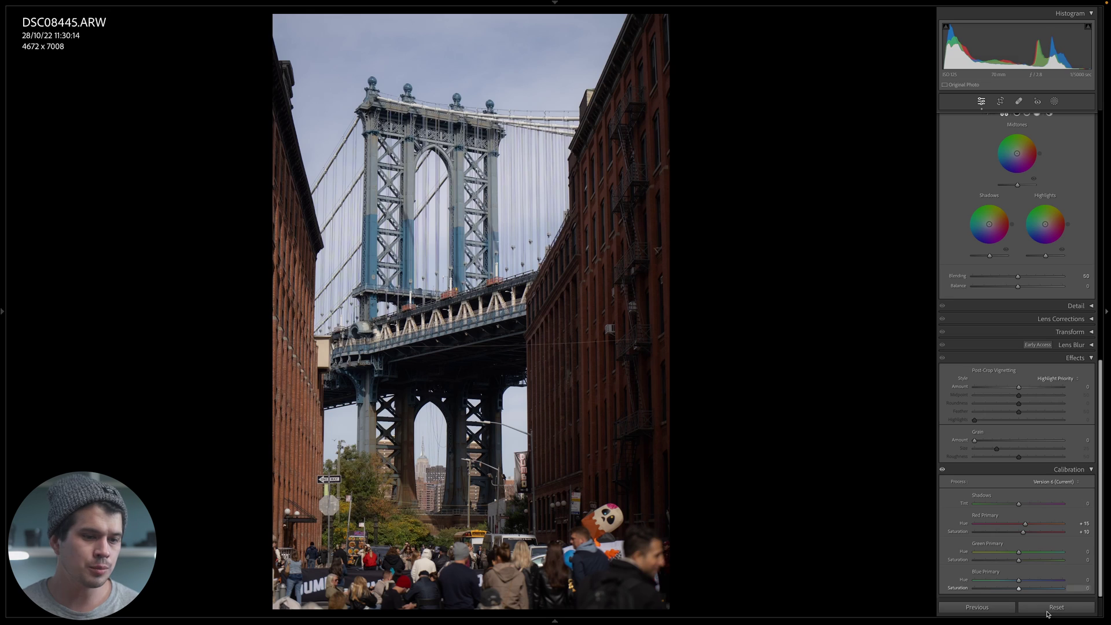
# Step: Try strong negative and positive Green Primary Hue shifts on the foliage, and set the hue to 15
pyautogui.moveTo(1019, 551); pyautogui.dragTo(987, 551)
pyautogui.click(362, 556)
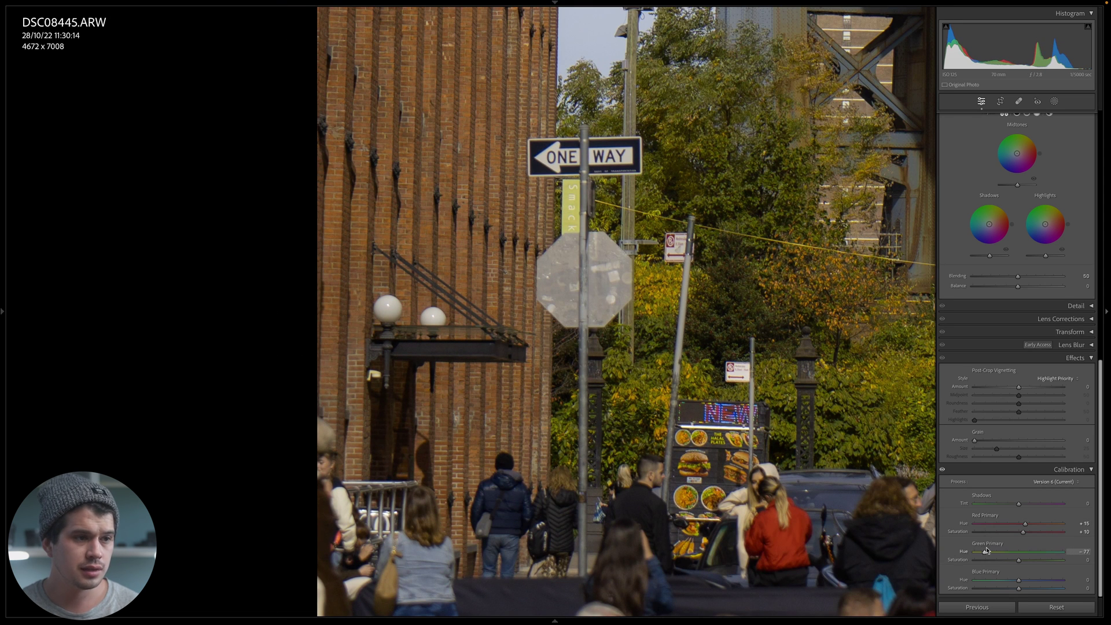
pyautogui.moveTo(1054, 549); pyautogui.dragTo(1055, 551)
pyautogui.click(1068, 551)
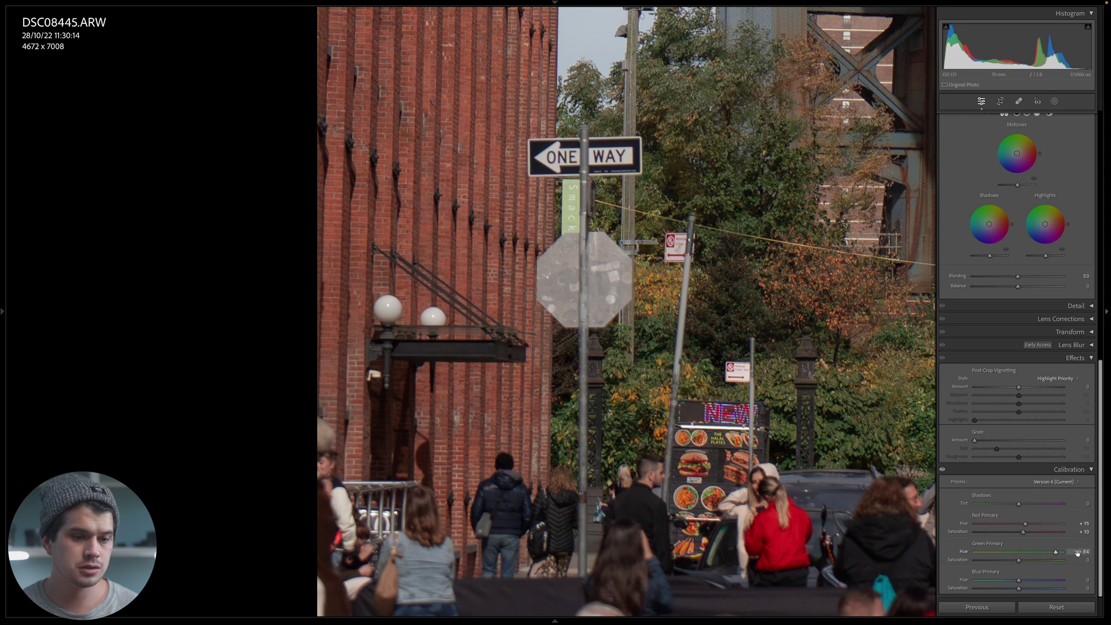
pyautogui.write('15')
pyautogui.press('Return')
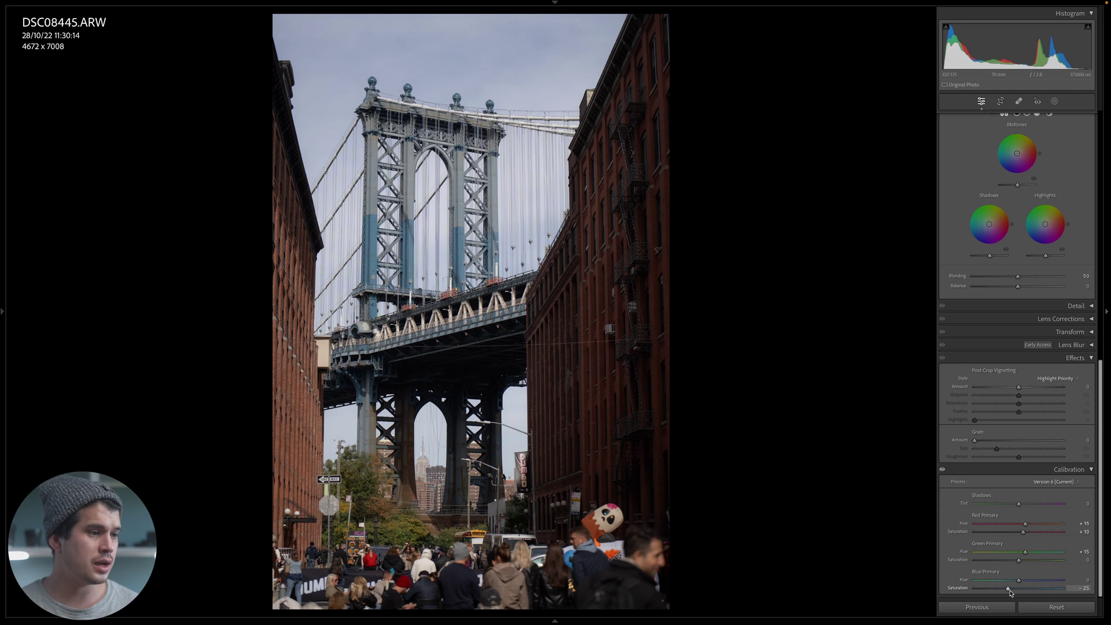
# Step: Compare the photo before and after side by side, inspecting the bridge tower and the street area up close
pyautogui.press('y')
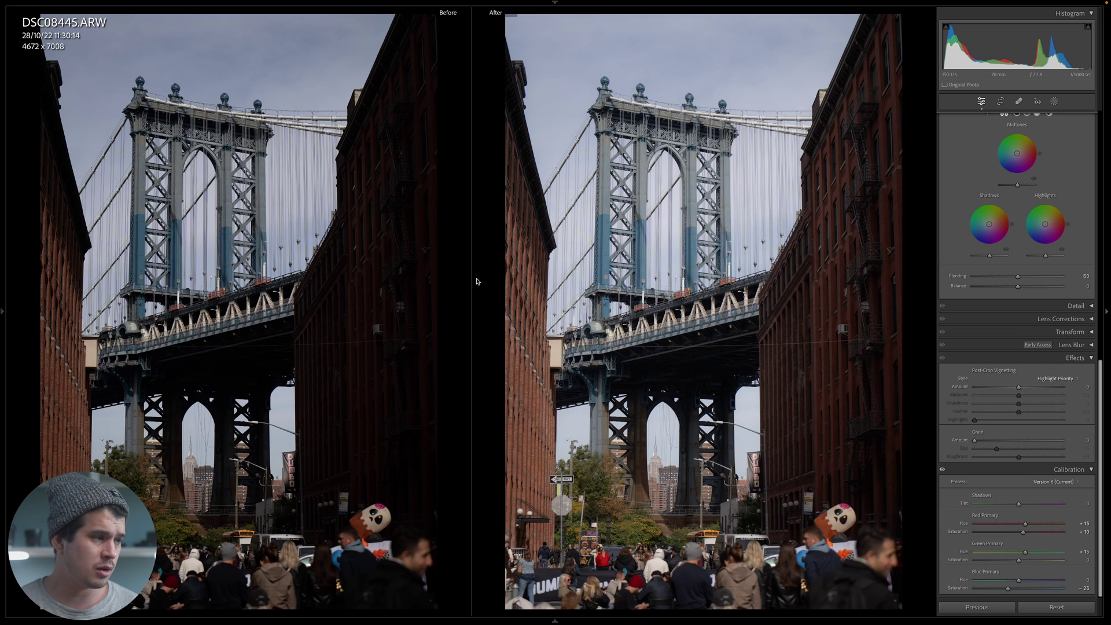
pyautogui.click(645, 243)
pyautogui.moveTo(474, 257); pyautogui.dragTo(493, 259)
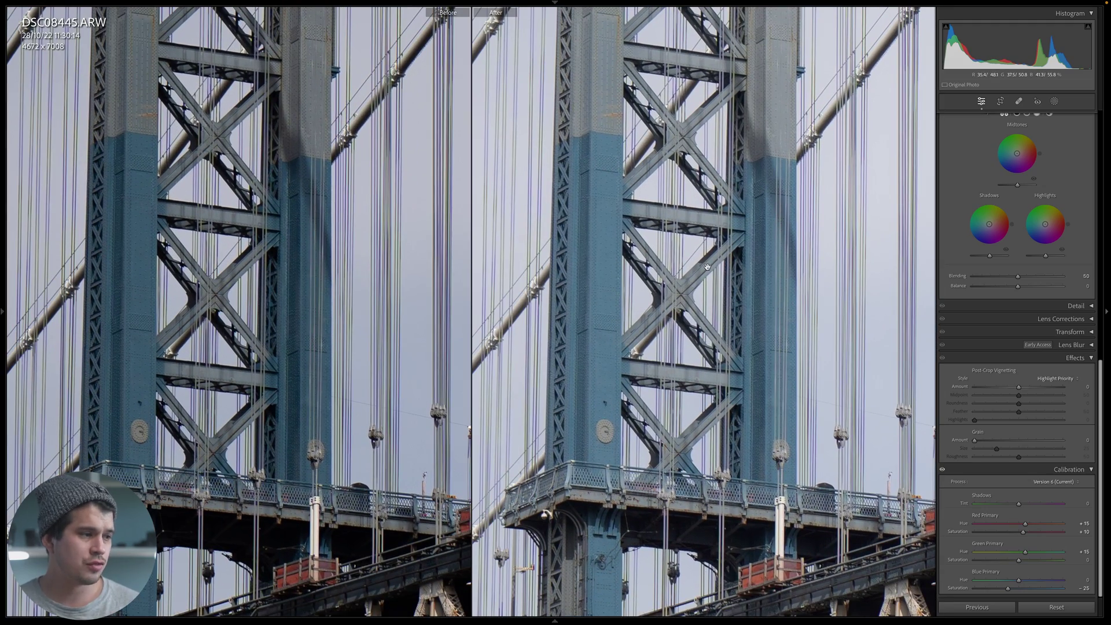
pyautogui.moveTo(793, 151); pyautogui.dragTo(702, 379)
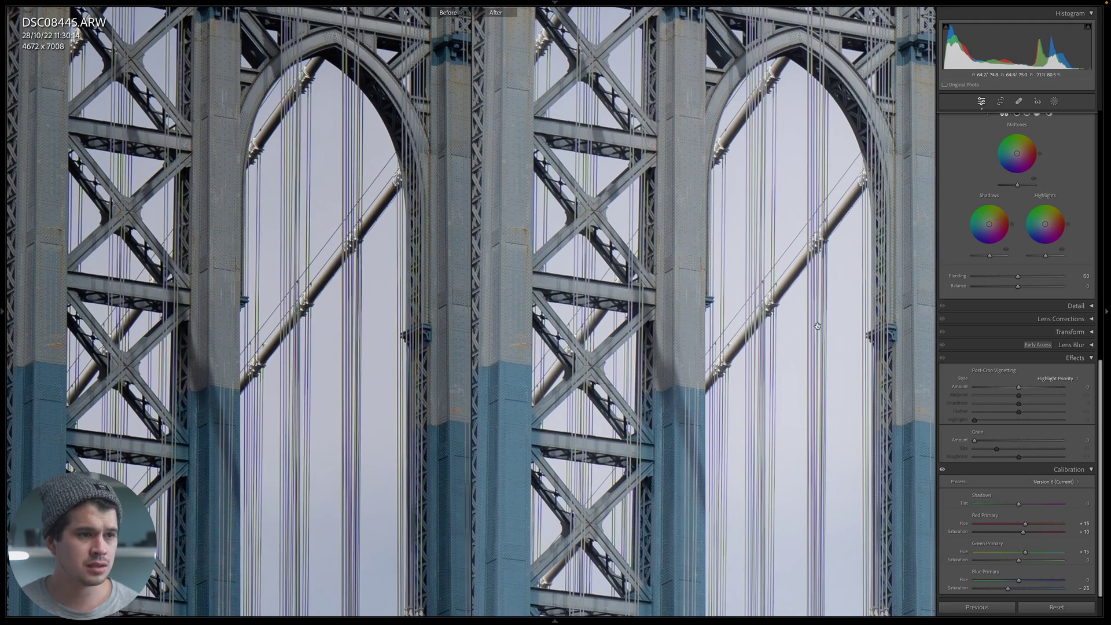
pyautogui.moveTo(817, 325); pyautogui.dragTo(804, 243)
pyautogui.click(705, 368)
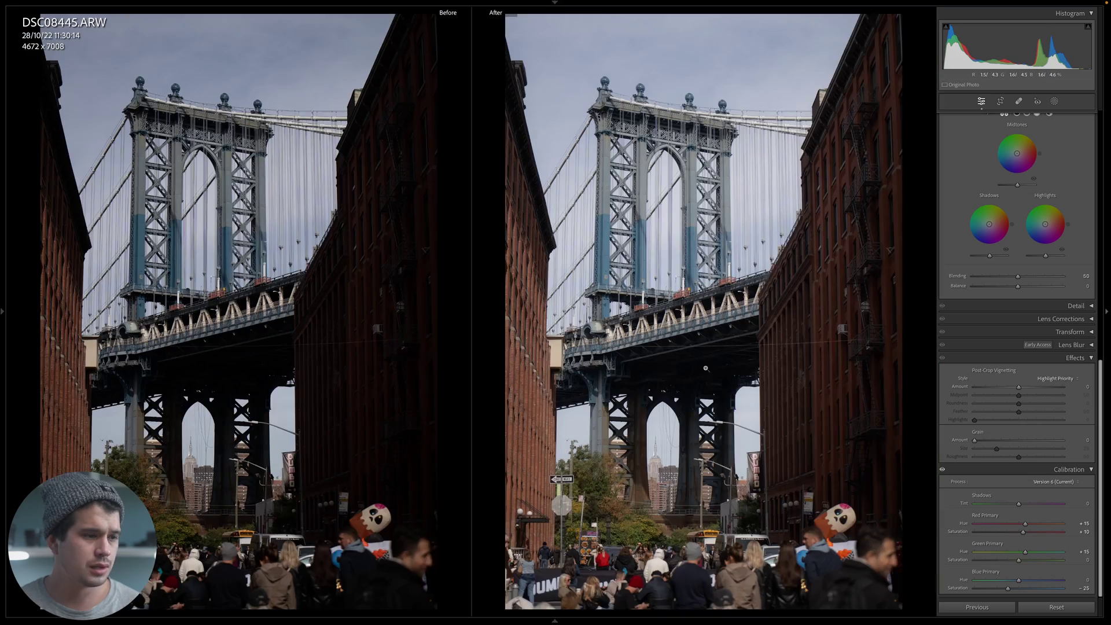
pyautogui.click(527, 413)
pyautogui.moveTo(750, 392); pyautogui.dragTo(718, 255)
pyautogui.click(702, 366)
pyautogui.press('Right')
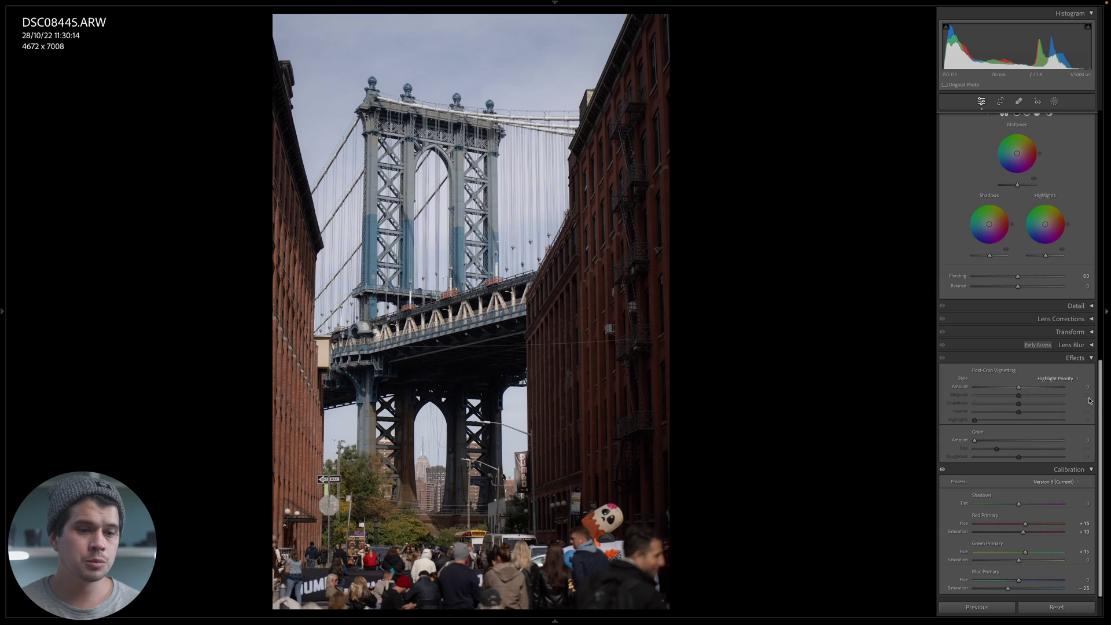
# Step: Set the yellow and green Saturation to -10 in the Color Mixer, checking the trees up close
pyautogui.moveTo(1101, 401); pyautogui.dragTo(1087, 193)
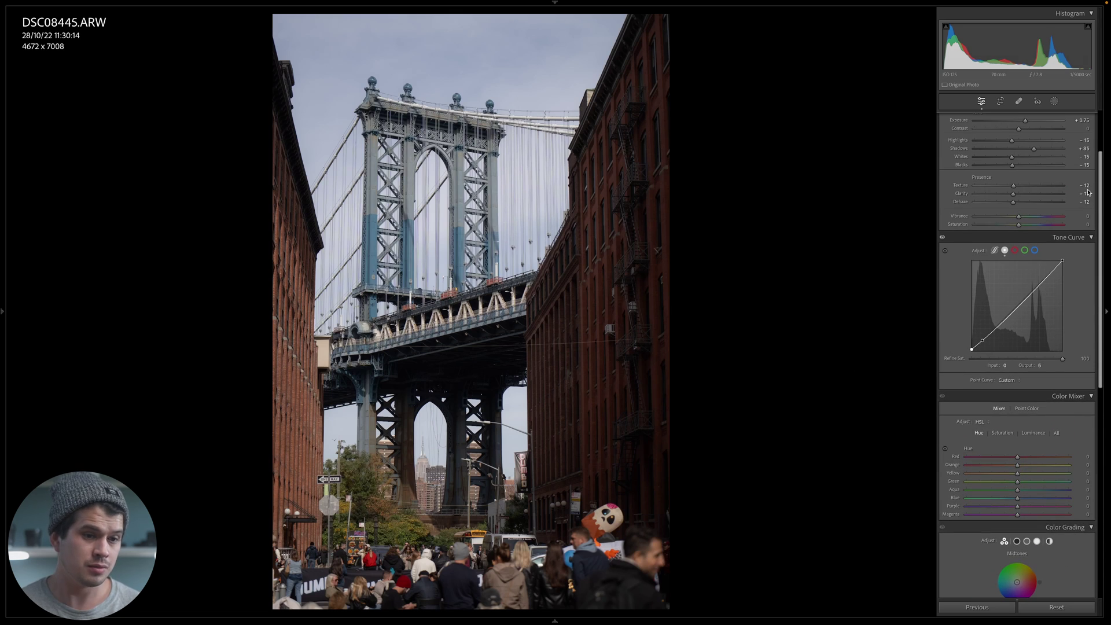
pyautogui.click(999, 435)
pyautogui.click(1034, 434)
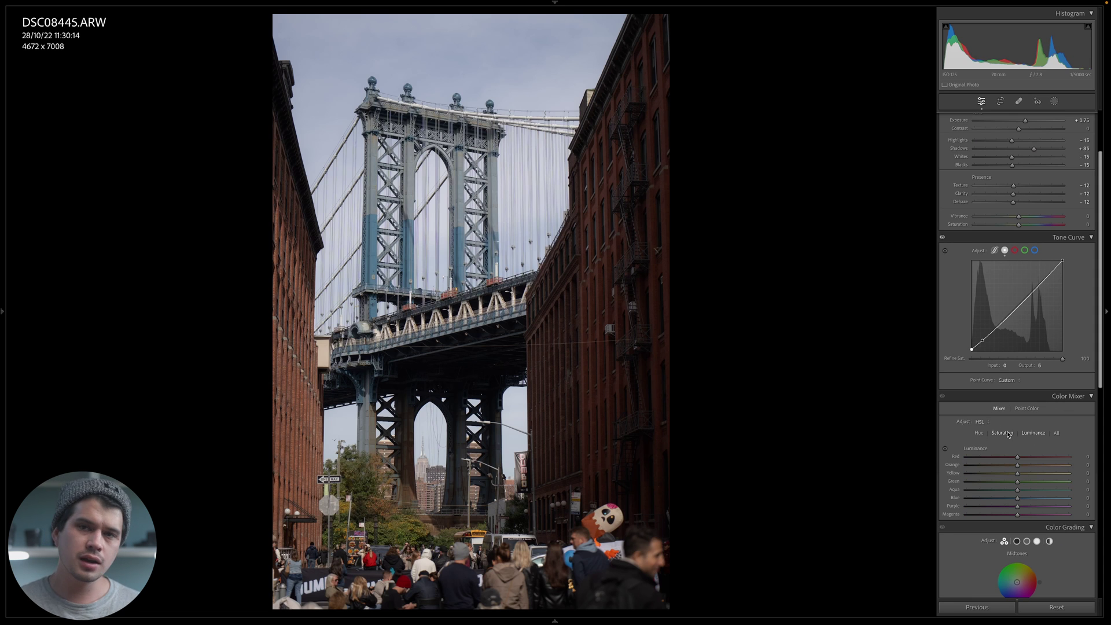
pyautogui.click(1007, 434)
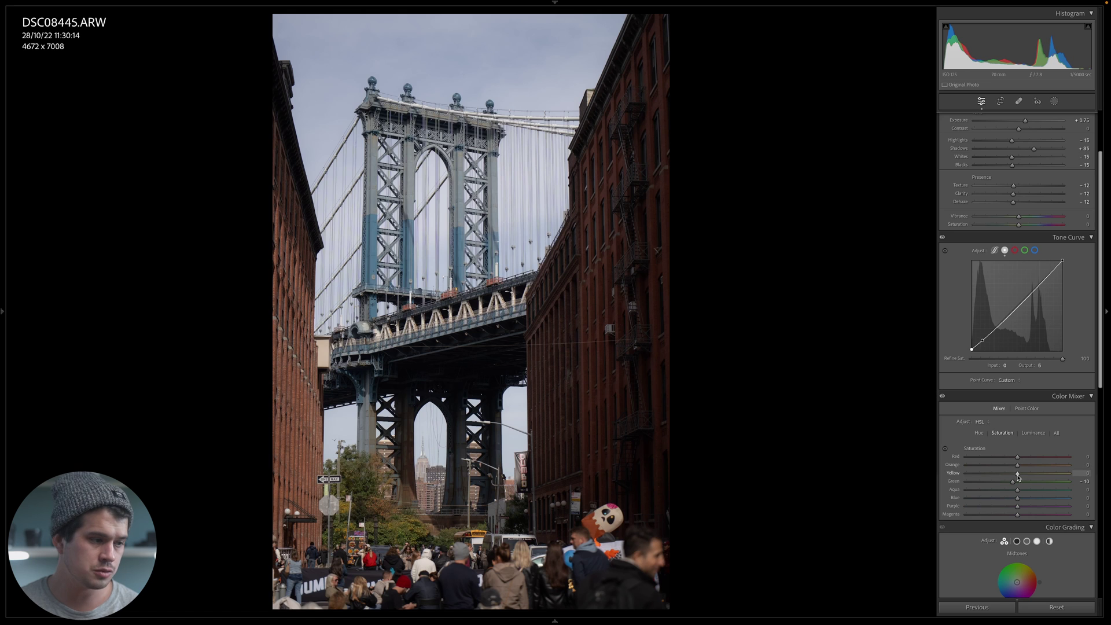
pyautogui.press('z')
pyautogui.moveTo(1017, 472)
pyautogui.mouseDown()
pyautogui.moveTo(1108, 471)
pyautogui.moveTo(1017, 473)
pyautogui.mouseUp()
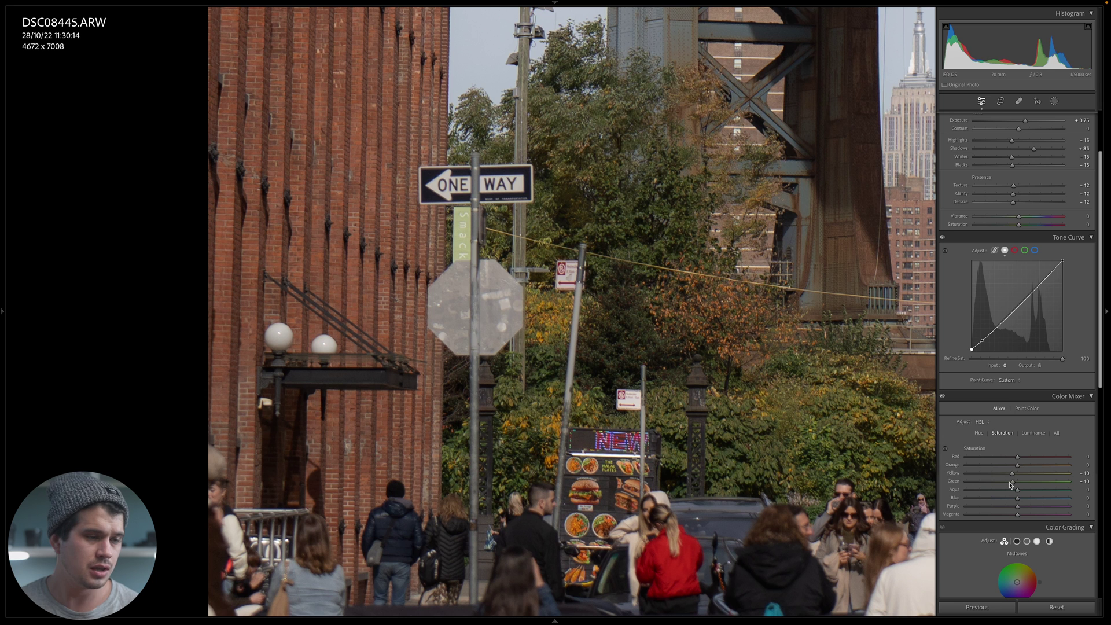
pyautogui.moveTo(777, 382); pyautogui.dragTo(484, 410)
pyautogui.press('z')
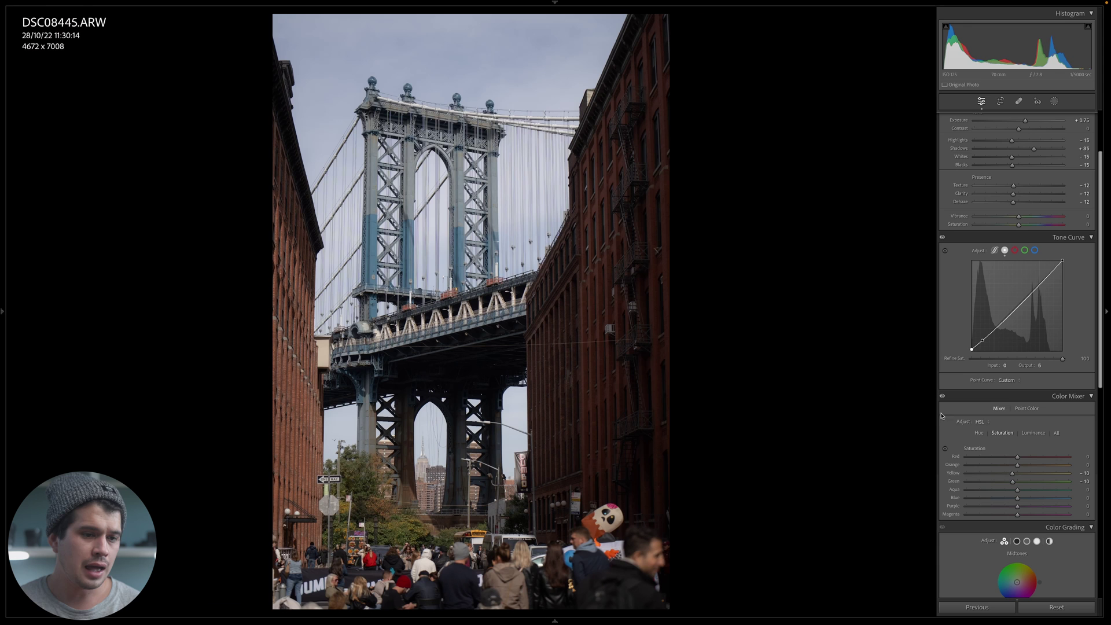
# Step: Shift the green Hue to +20 in the Color Mixer and inspect the bridge up close
pyautogui.click(978, 433)
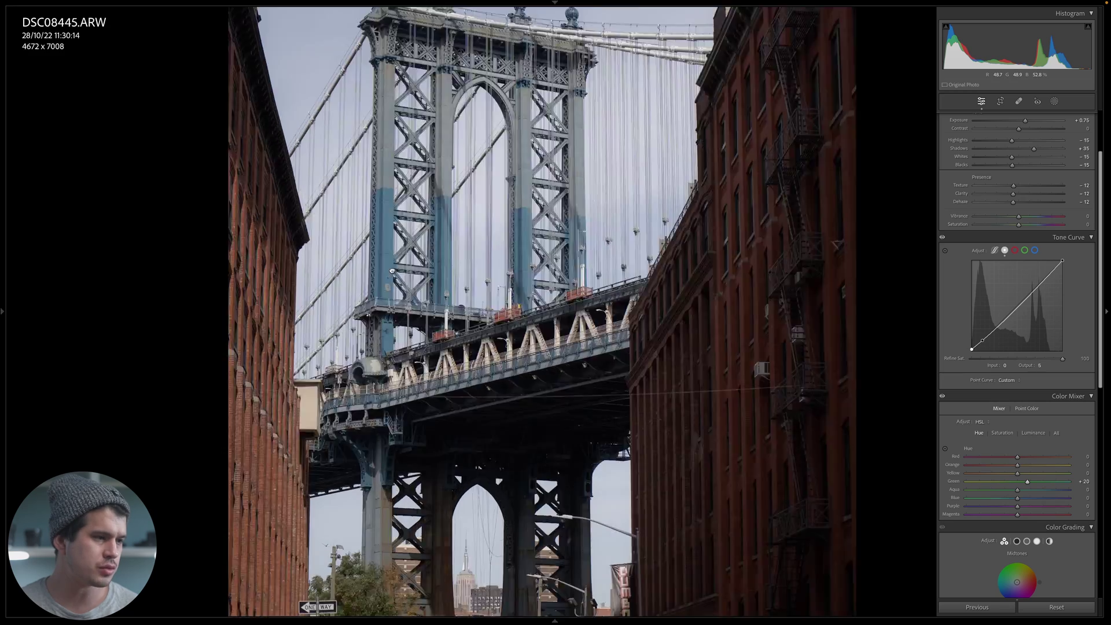
pyautogui.click(648, 315)
pyautogui.moveTo(649, 315); pyautogui.dragTo(267, 315)
# Step: Add grain to the photo with an Amount of 33, checking its effect on the bridge tower and sky
pyautogui.moveTo(1103, 305); pyautogui.dragTo(1108, 513)
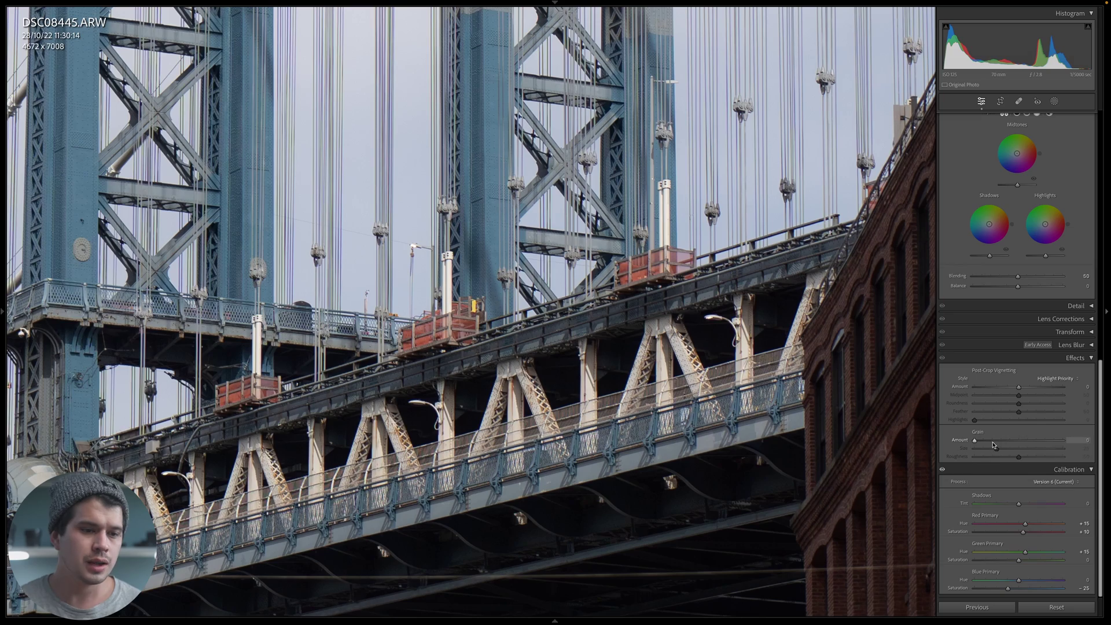
pyautogui.click(993, 443)
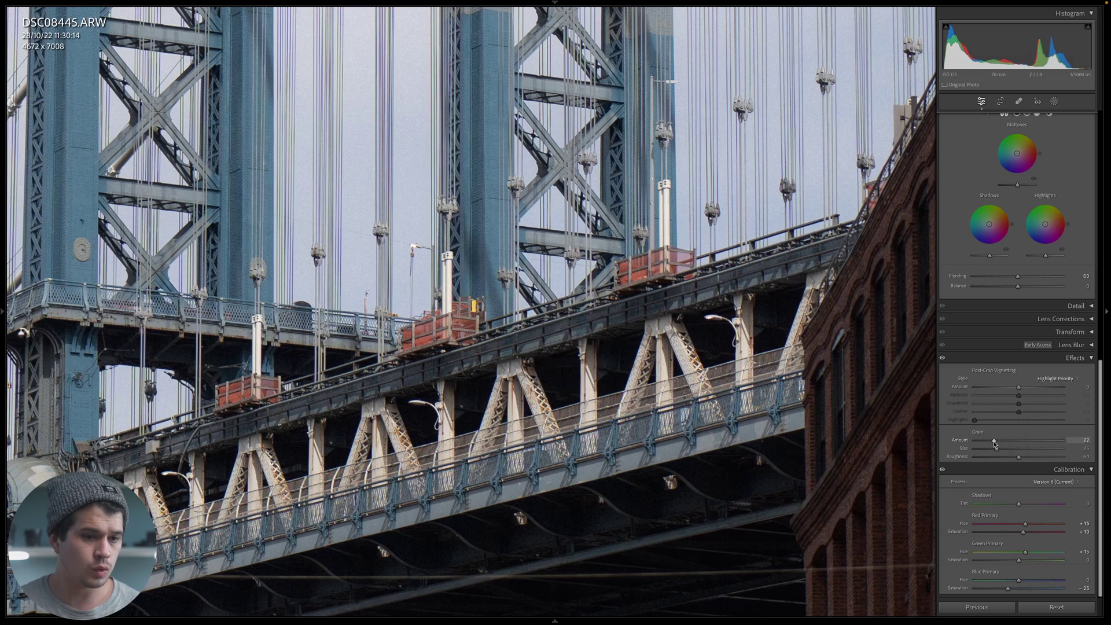
pyautogui.moveTo(997, 443)
pyautogui.mouseDown()
pyautogui.moveTo(1068, 443)
pyautogui.moveTo(997, 445)
pyautogui.mouseUp()
pyautogui.click(658, 304)
pyautogui.click(494, 221)
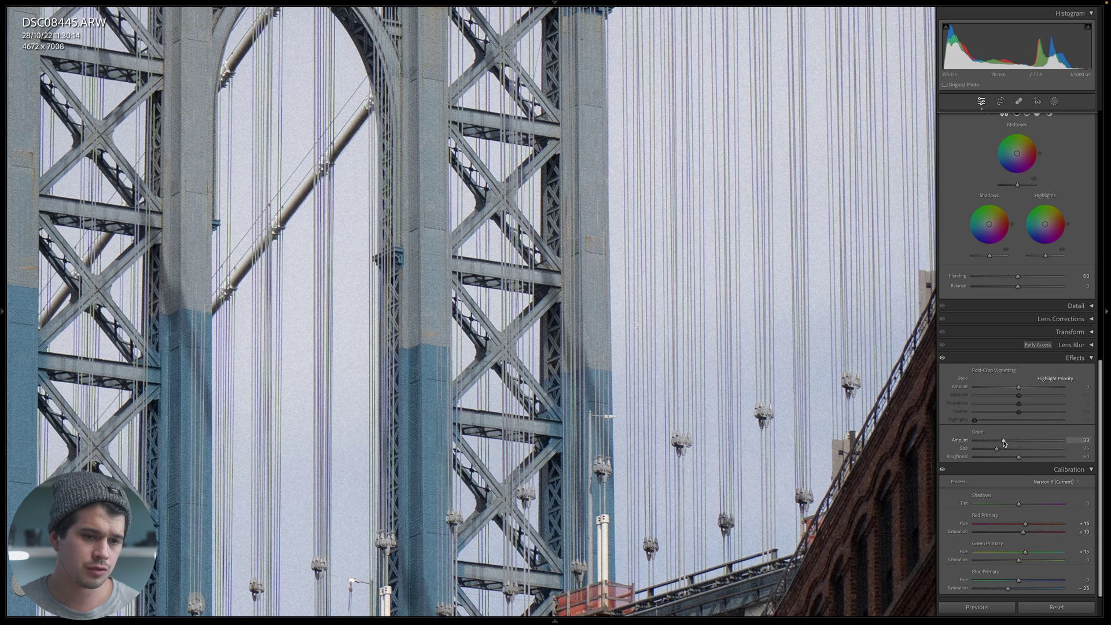
pyautogui.click(711, 449)
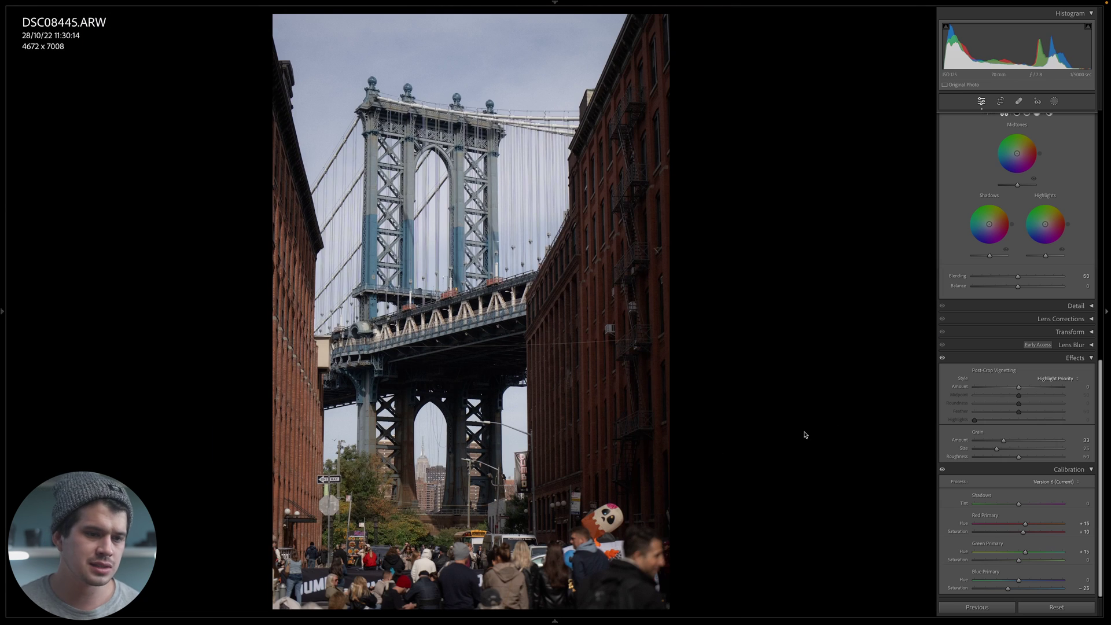
# Step: Set the grain Size to 56 and inspect the texture at close range
pyautogui.moveTo(997, 449); pyautogui.dragTo(1023, 450)
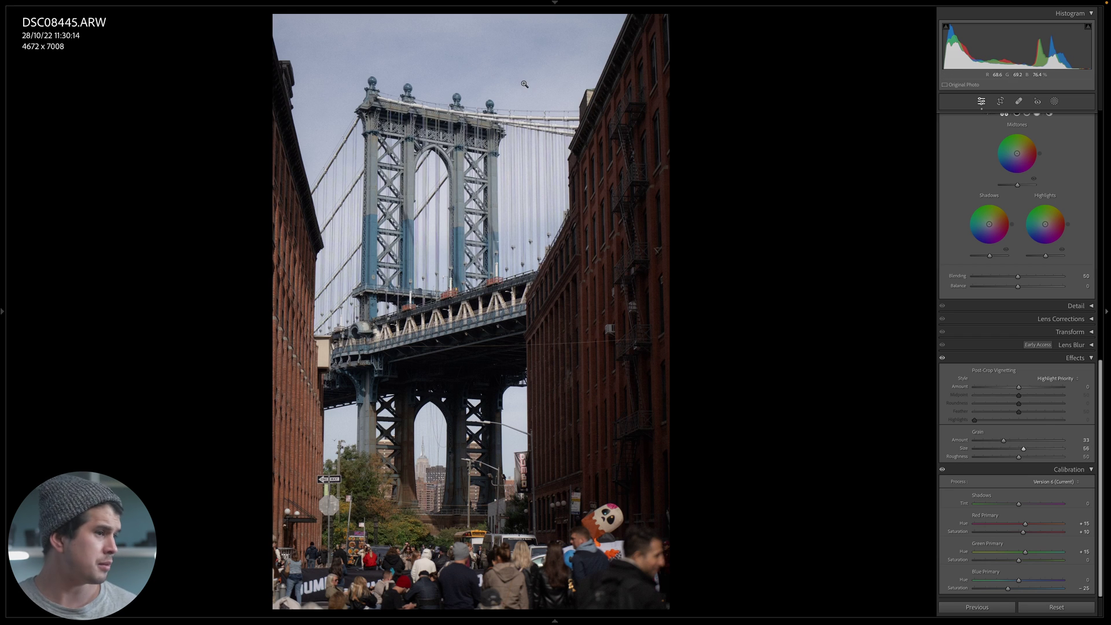
pyautogui.click(570, 111)
pyautogui.moveTo(382, 248); pyautogui.dragTo(631, 146)
pyautogui.moveTo(663, 339); pyautogui.dragTo(429, 349)
pyautogui.click(519, 228)
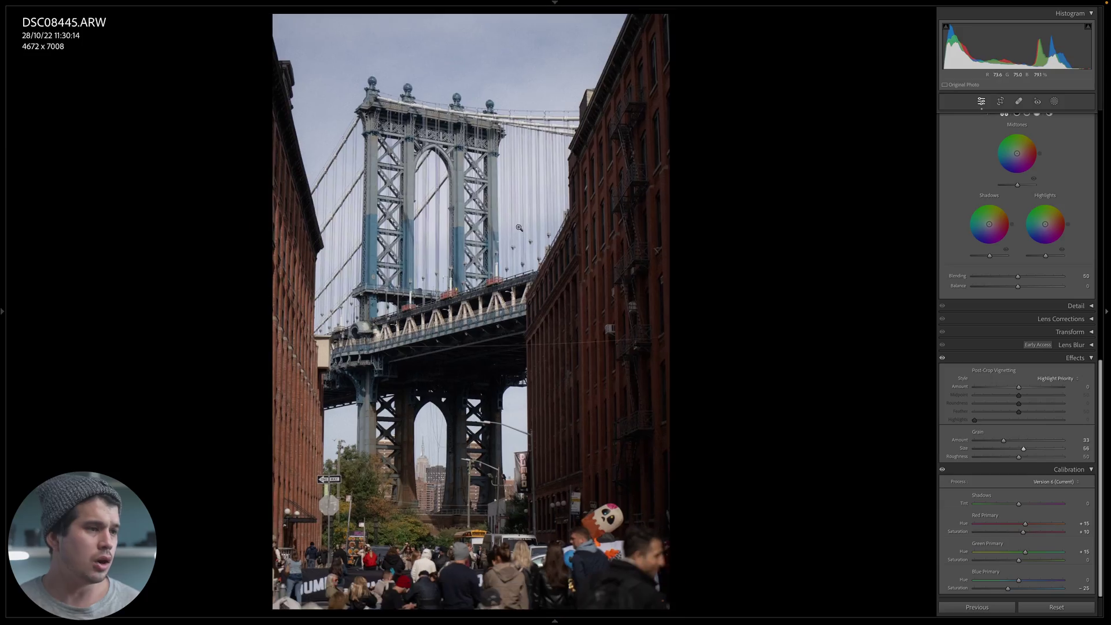
# Step: Raise the grain Roughness to 100 while viewing the sky above the tower, and check the whole photo
pyautogui.click(495, 85)
pyautogui.moveTo(495, 85); pyautogui.dragTo(504, 139)
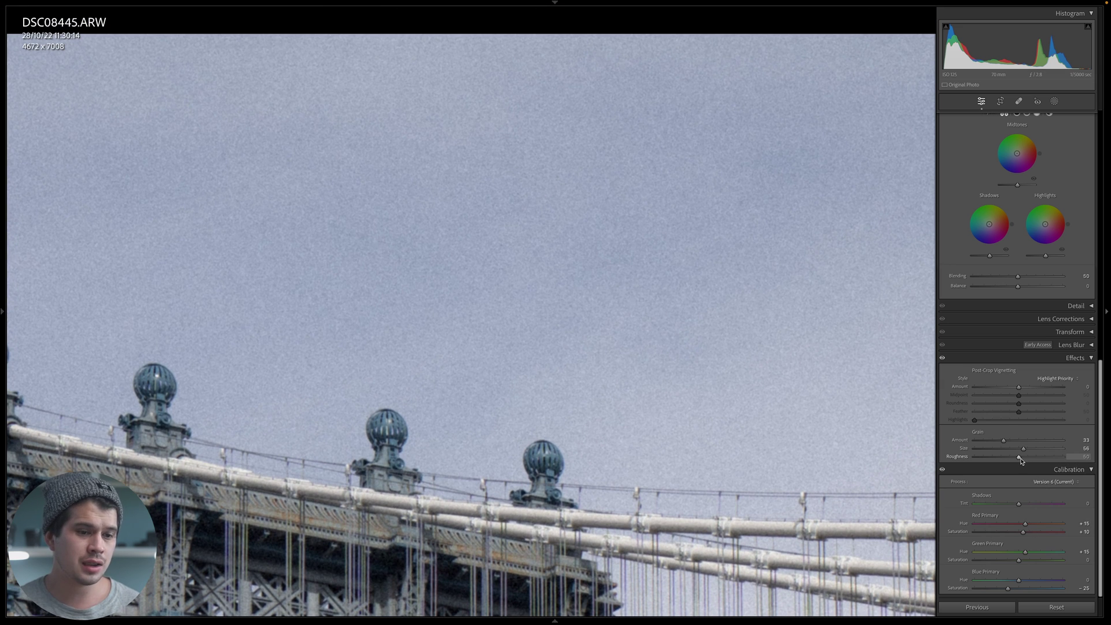
pyautogui.moveTo(1021, 460); pyautogui.dragTo(1054, 460)
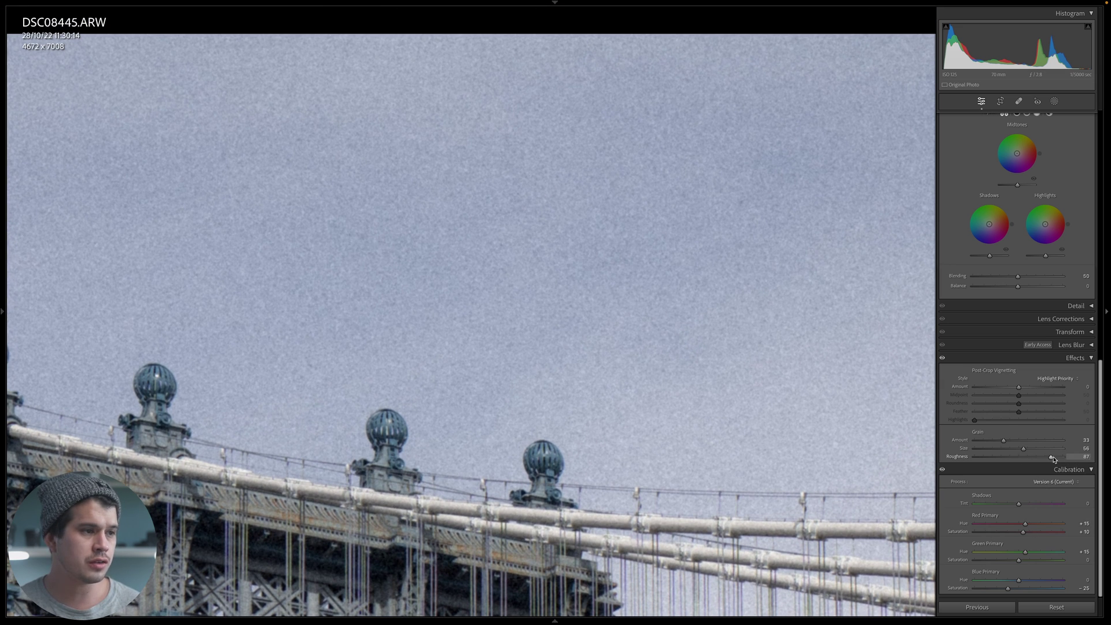
pyautogui.click(806, 424)
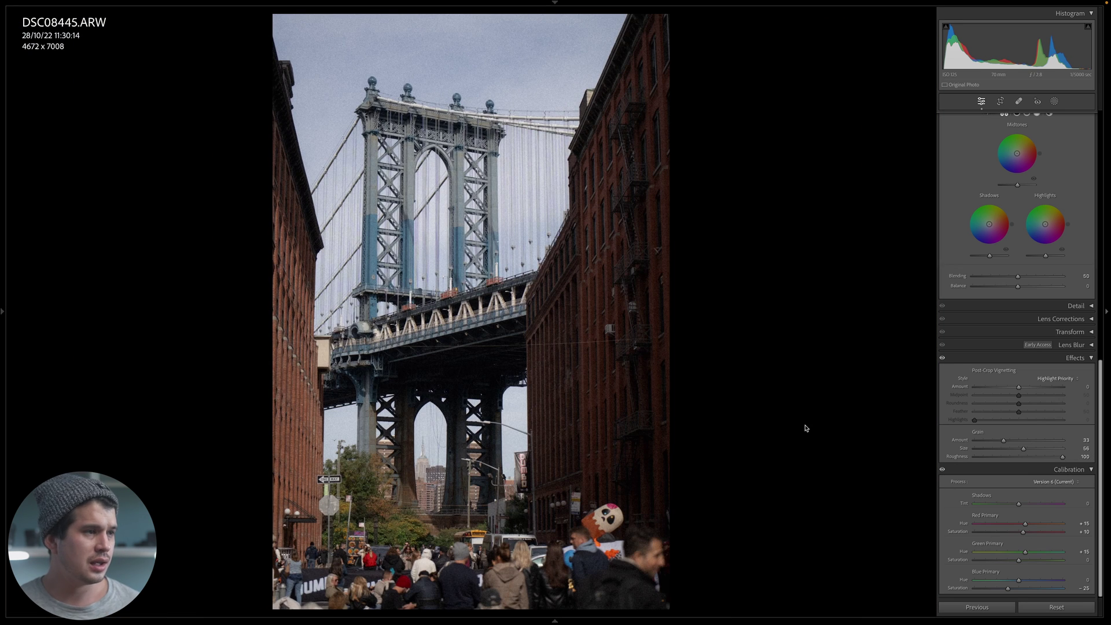
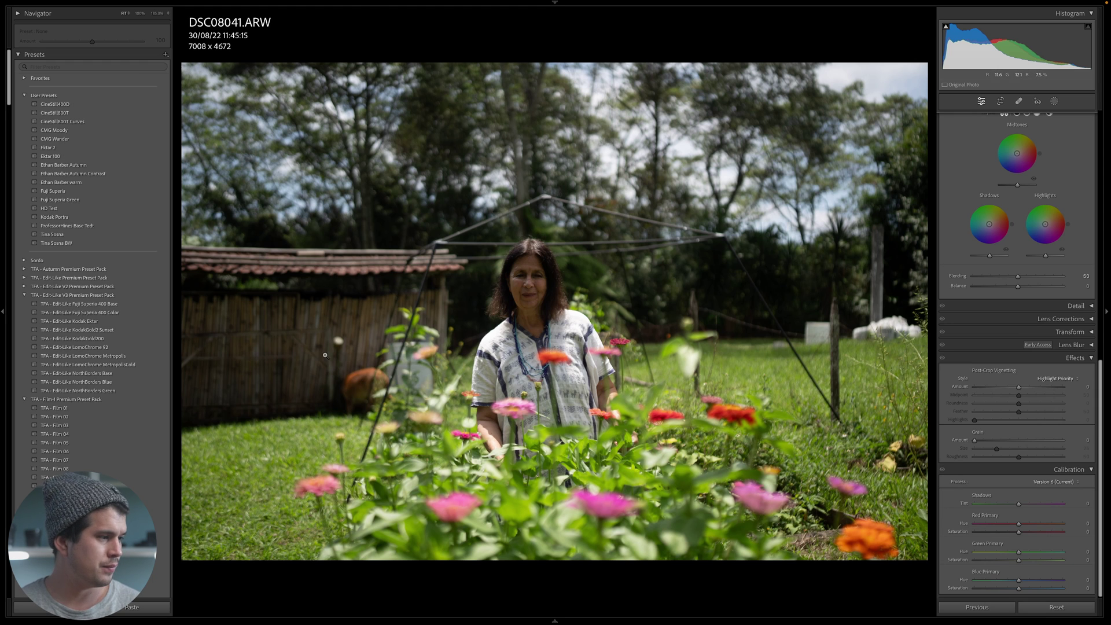
# Step: Apply the TFA - Edit-Like Fuji Superia 400 Base preset to the garden photo DSC08041.ARW
pyautogui.click(80, 303)
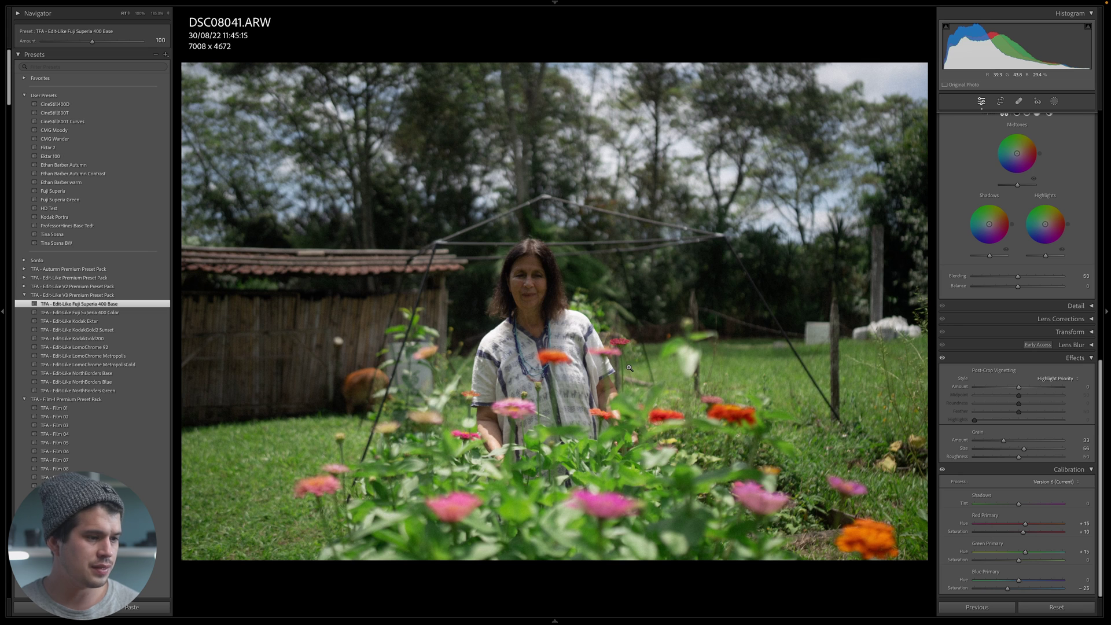
# Step: Compare the garden photo before and after the preset, zooming in on the flowers, the wooden shed and the dark hedge
pyautogui.press('y')
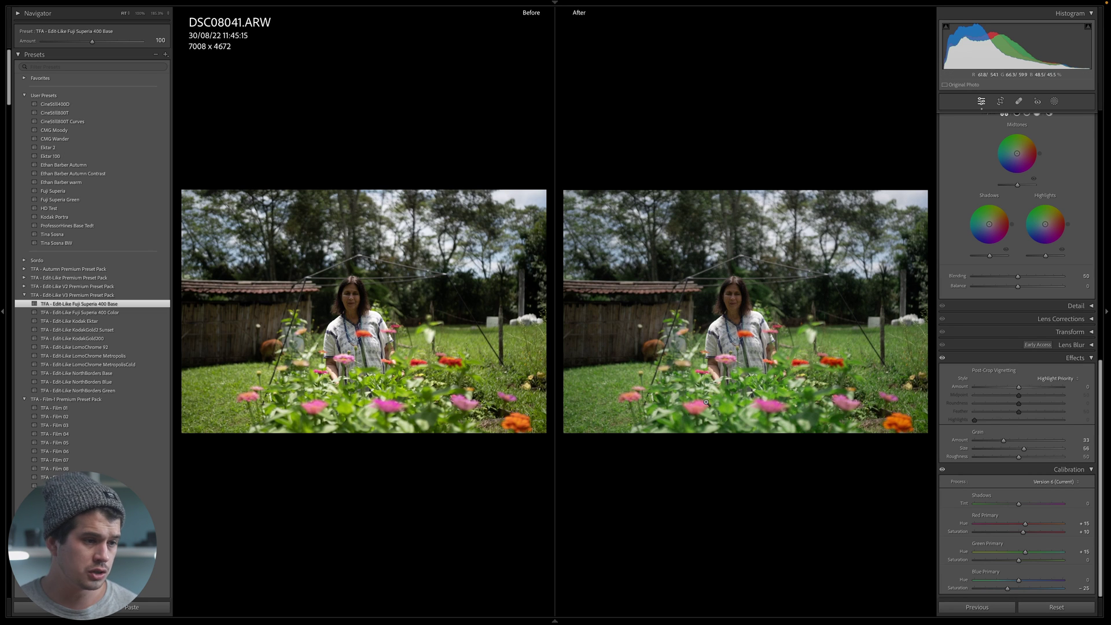
pyautogui.click(826, 370)
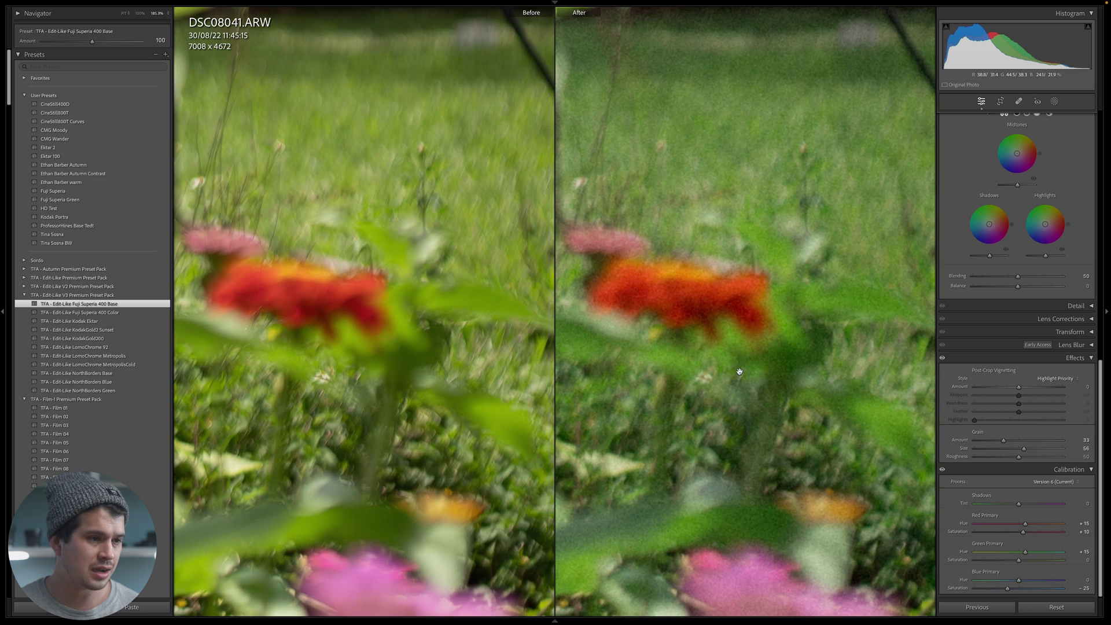
pyautogui.click(769, 260)
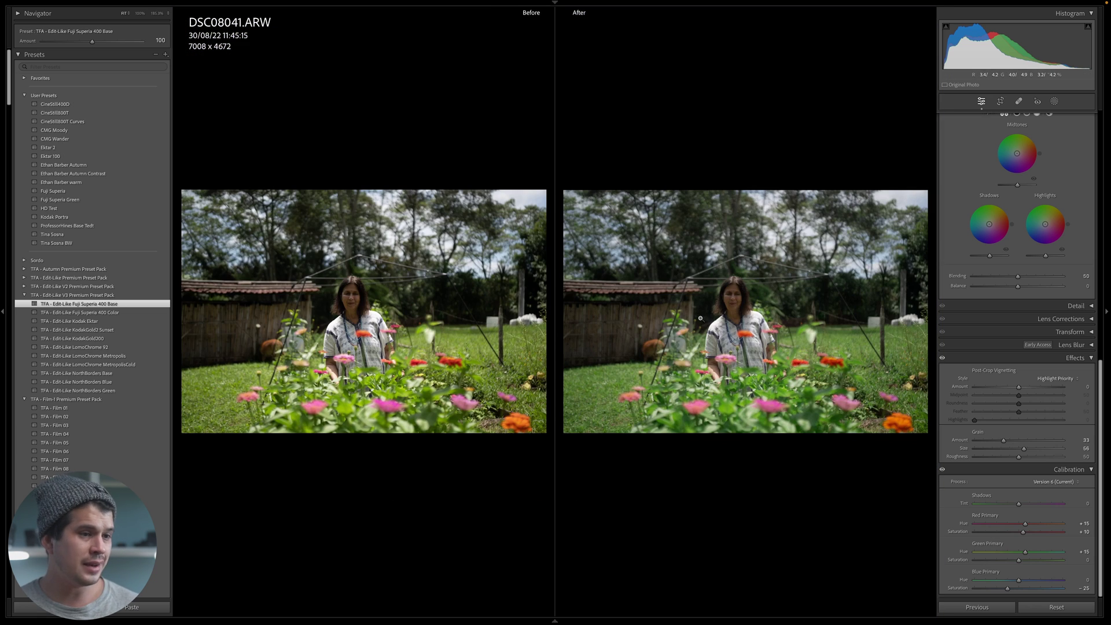
pyautogui.moveTo(624, 335); pyautogui.dragTo(918, 325)
pyautogui.moveTo(792, 371); pyautogui.dragTo(625, 369)
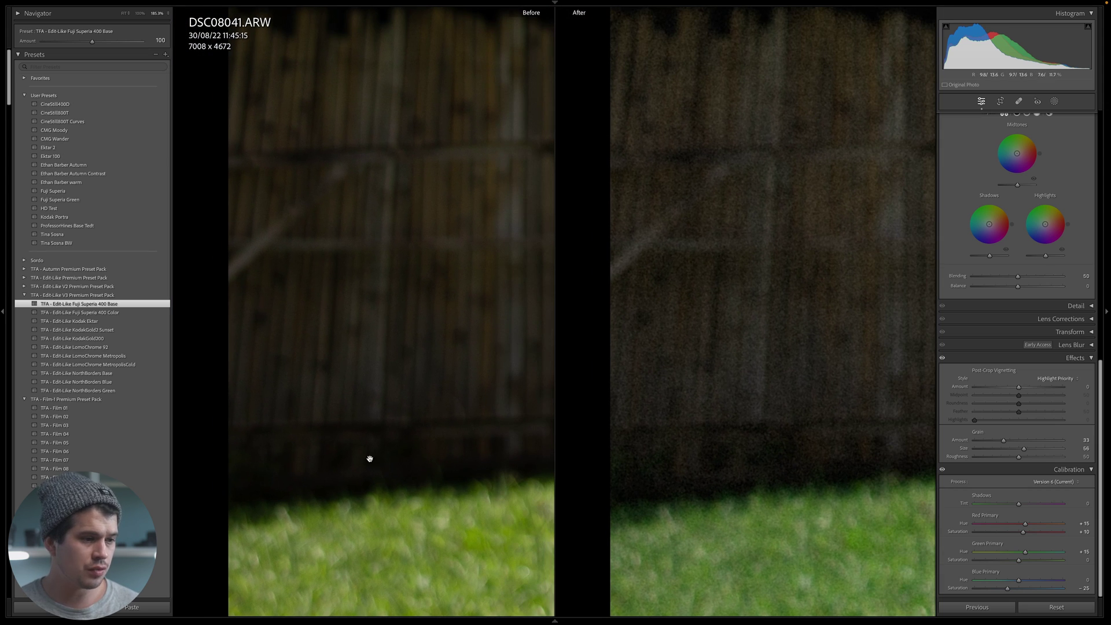
pyautogui.click(819, 369)
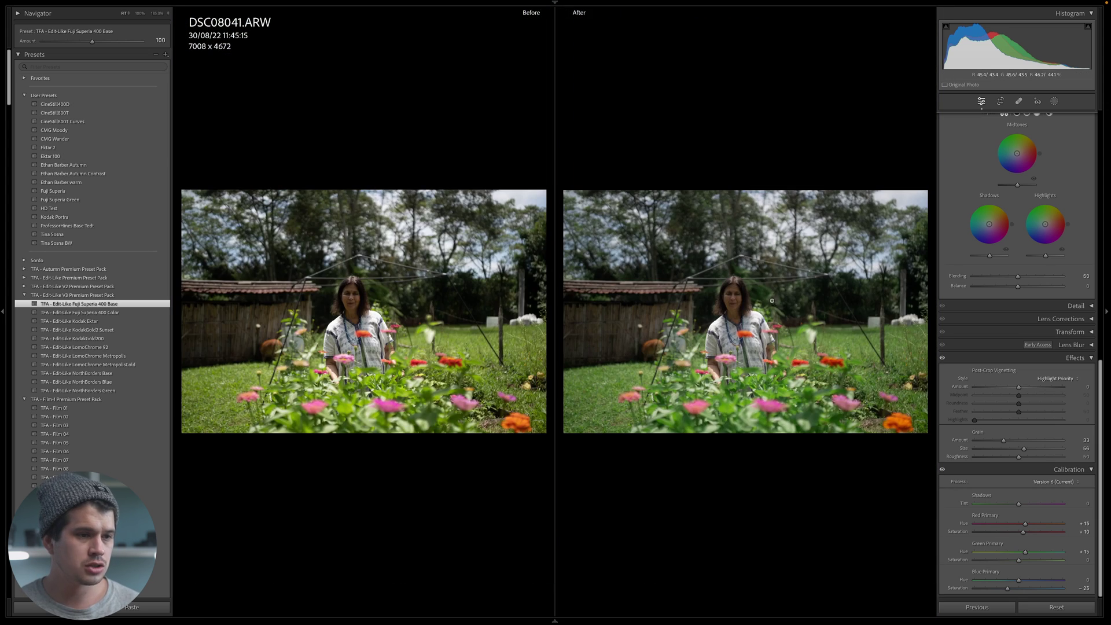
pyautogui.click(853, 305)
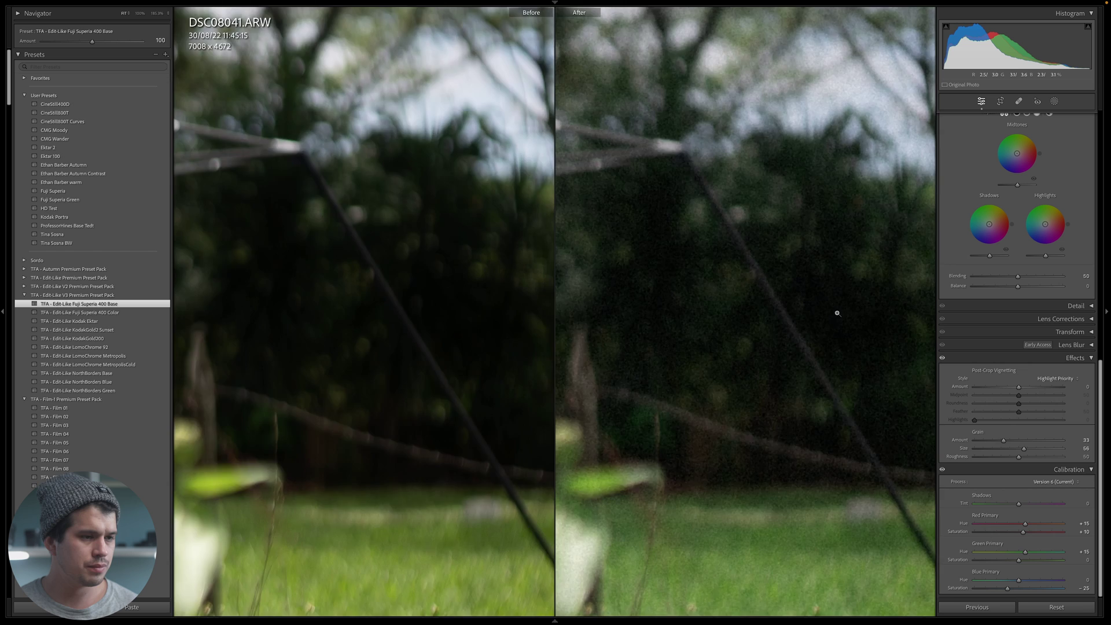
pyautogui.click(835, 313)
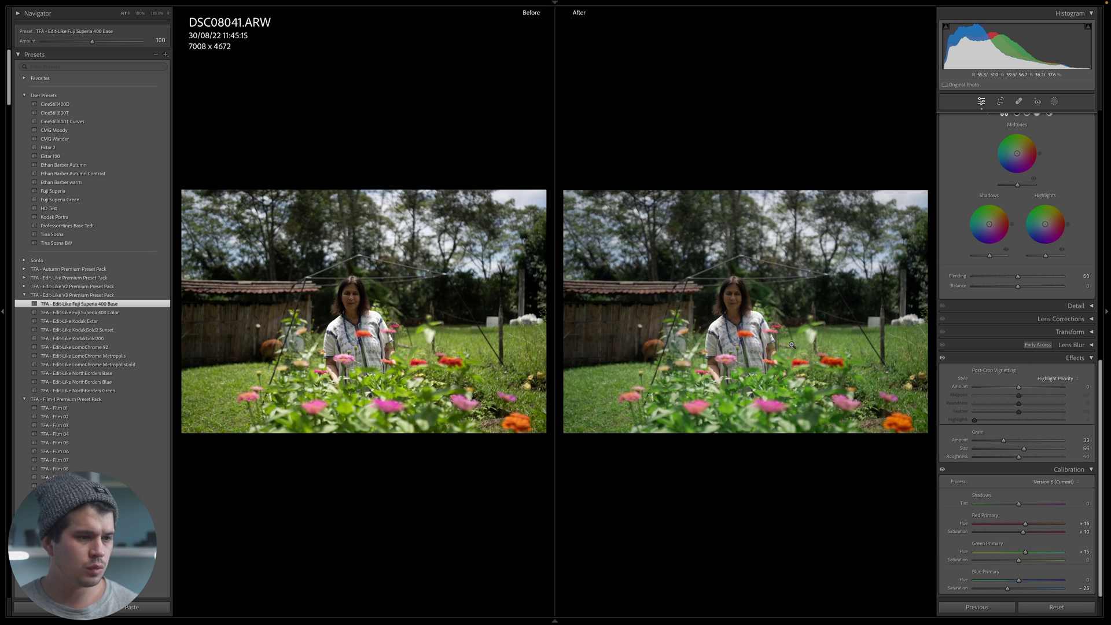
# Step: Apply the TFA - Edit-Like Fuji Superia 400 Base preset to the Venice basilica photo DSC03977.ARW
pyautogui.moveTo(492, 621)
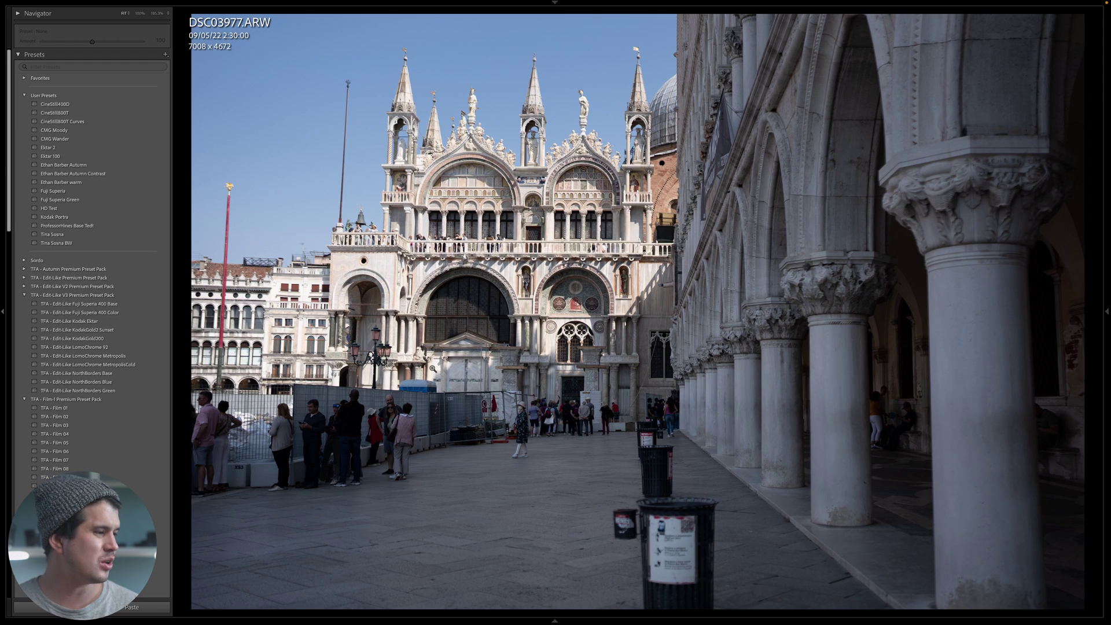
pyautogui.click(148, 305)
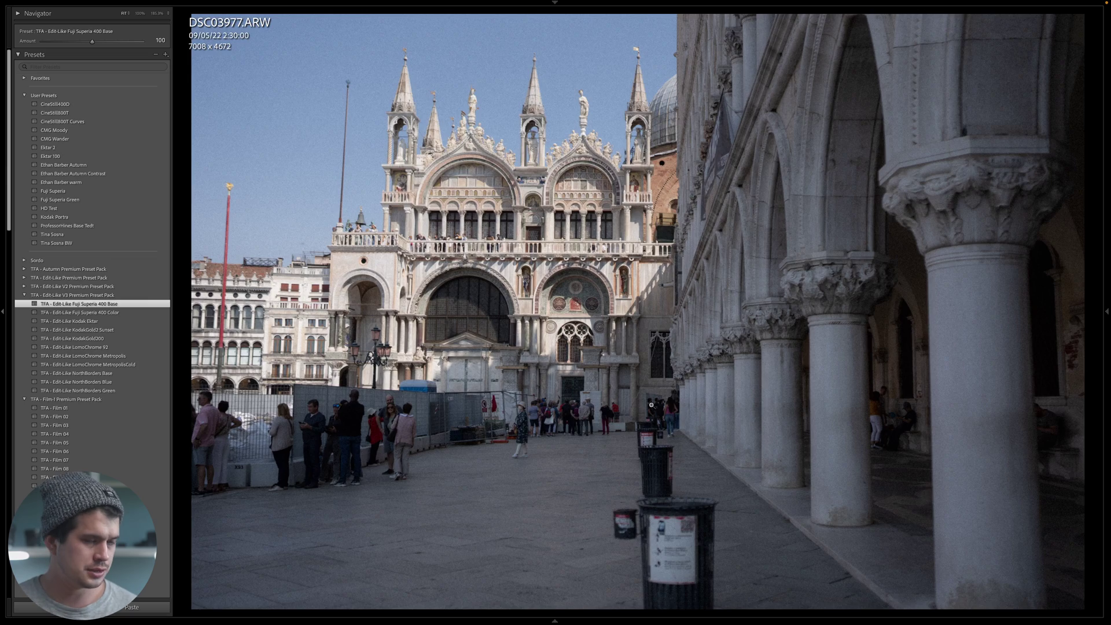
# Step: Compare the basilica photo before and after at close range, examining the grain and color in the sky, shaded columns and dome
pyautogui.press('y')
pyautogui.click(735, 209)
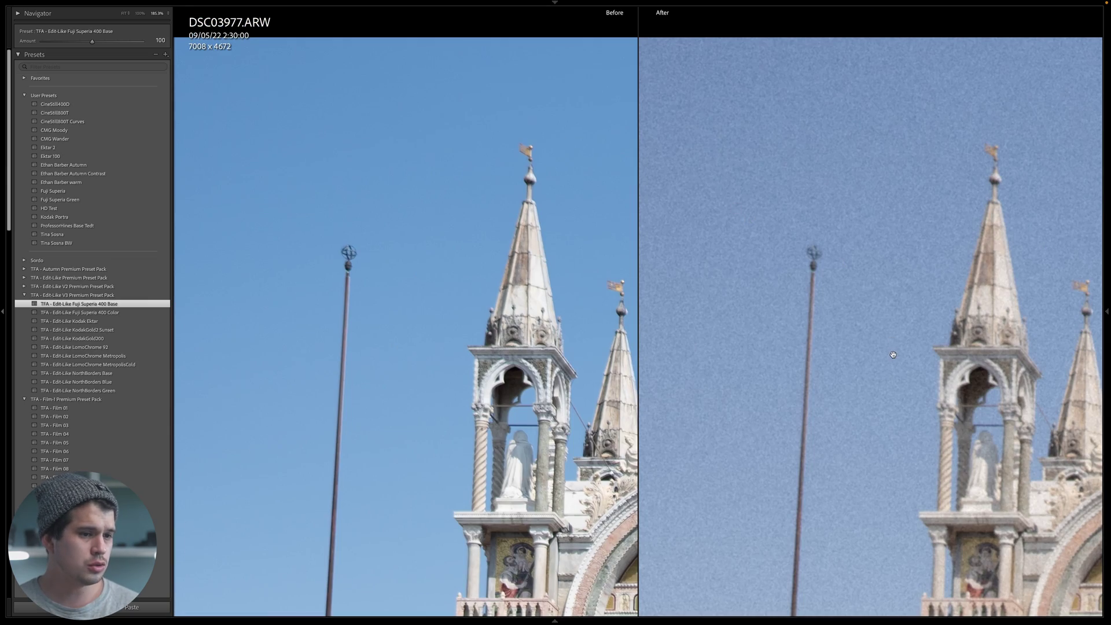
pyautogui.moveTo(891, 353); pyautogui.dragTo(773, 207)
pyautogui.click(773, 206)
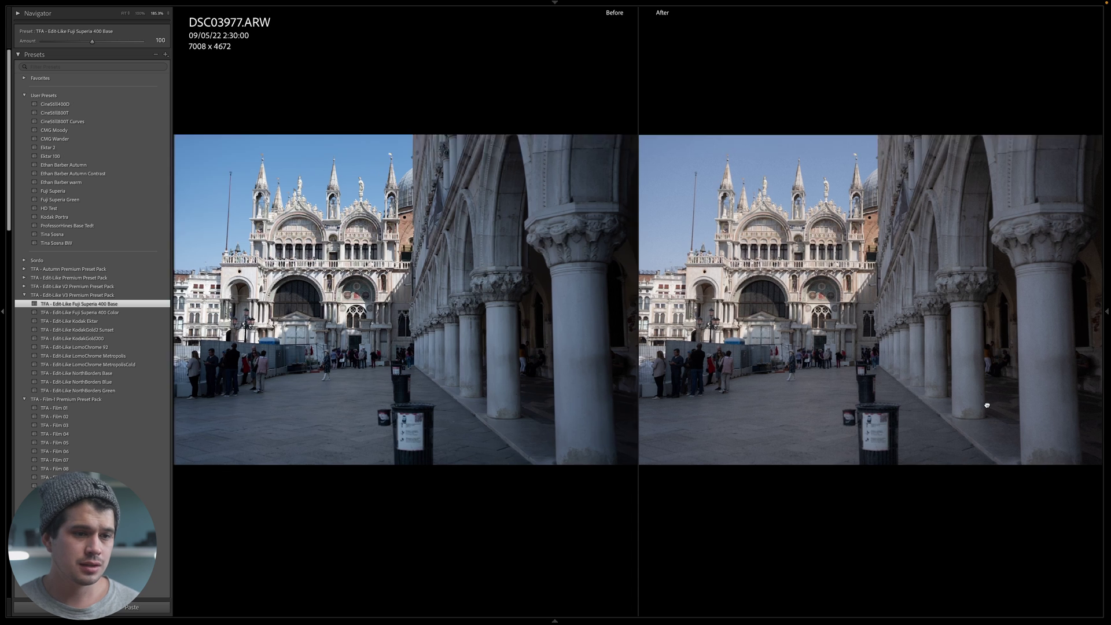
pyautogui.click(962, 337)
pyautogui.moveTo(963, 337); pyautogui.dragTo(933, 379)
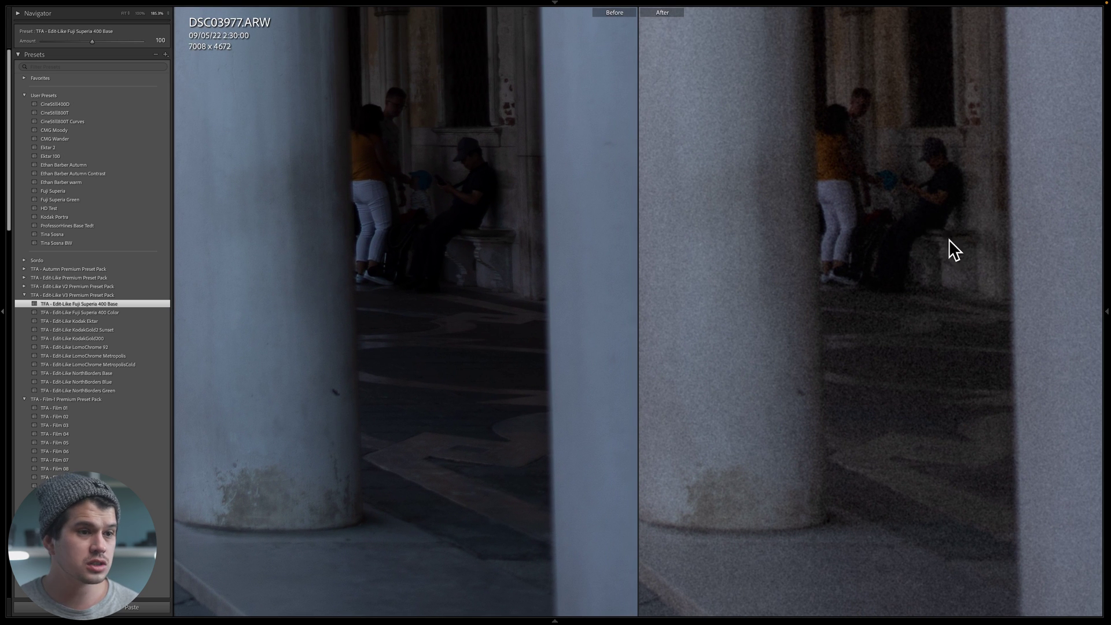
pyautogui.moveTo(907, 220); pyautogui.dragTo(923, 237)
pyautogui.click(886, 241)
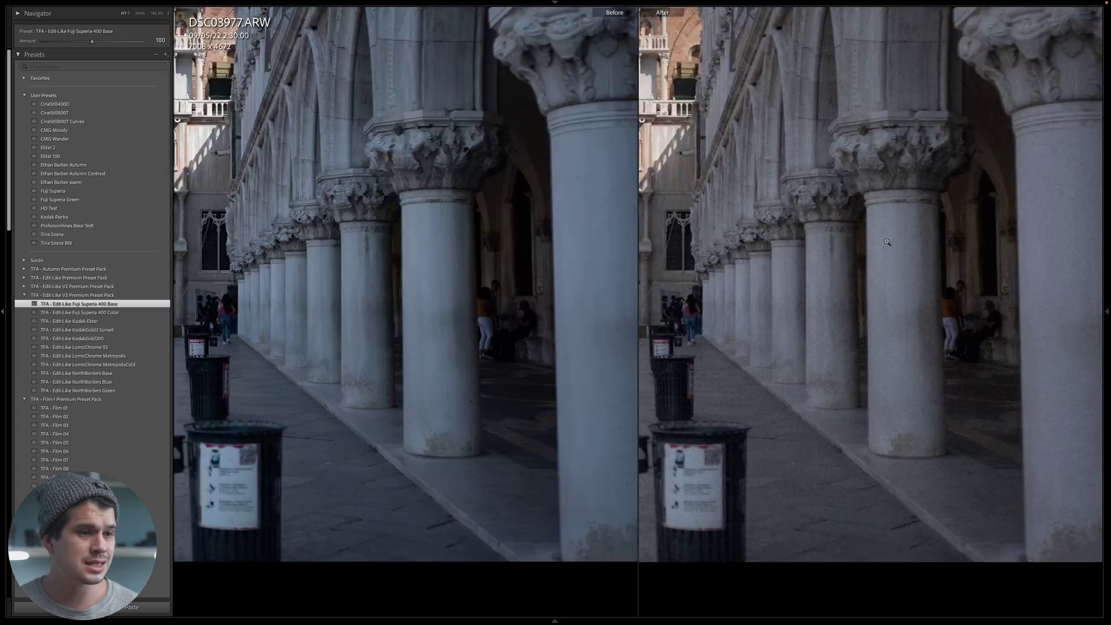
pyautogui.click(888, 241)
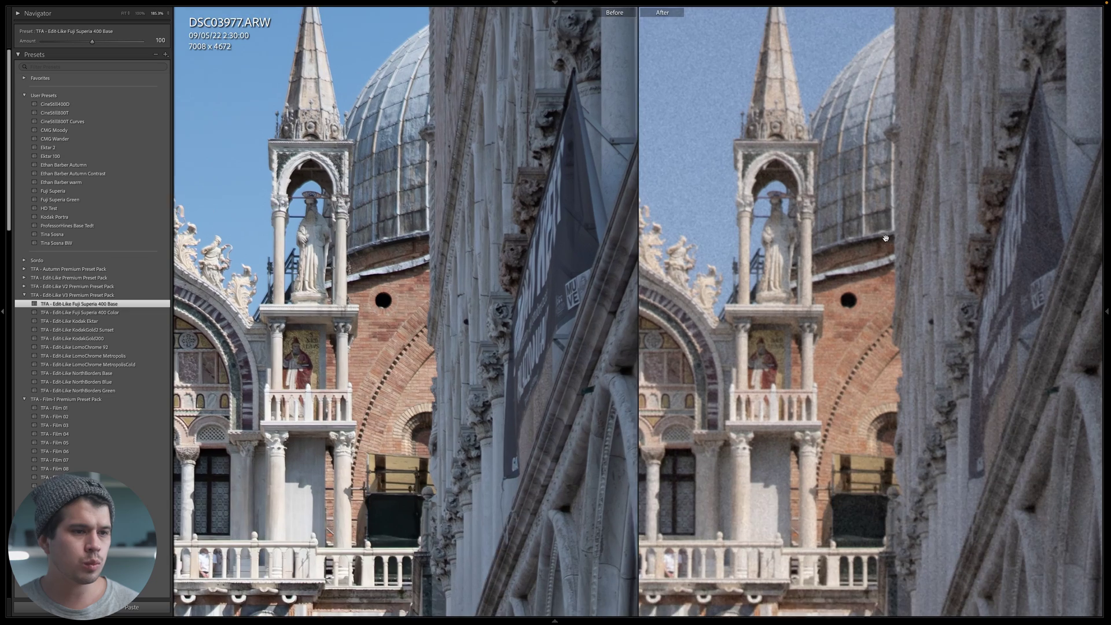
pyautogui.click(859, 366)
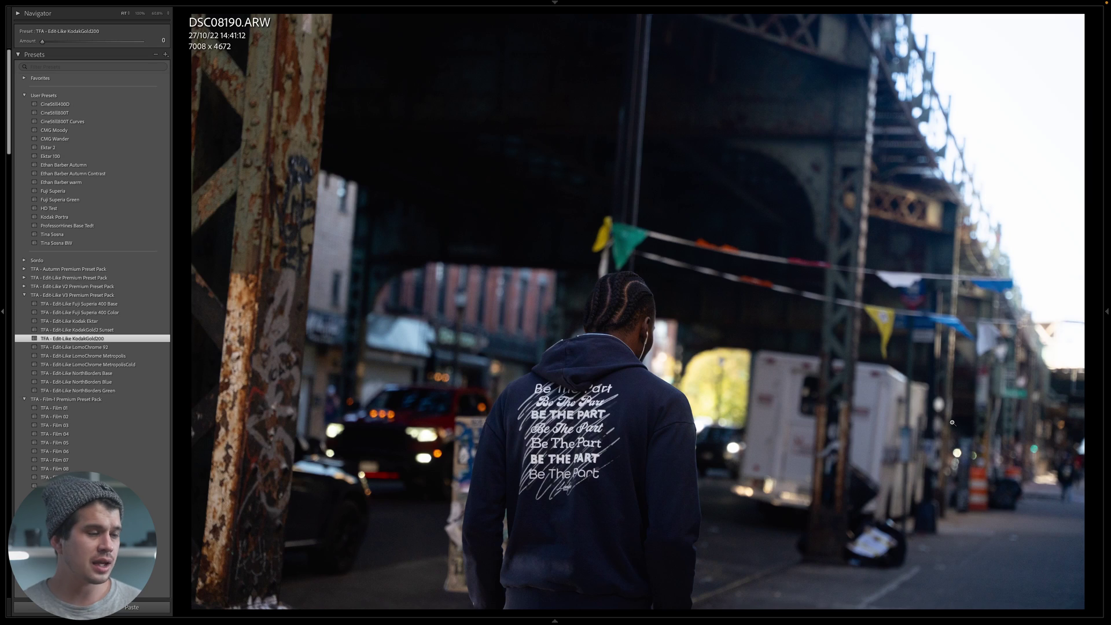
# Step: Apply the TFA - Edit-Like Fuji Superia 400 Base preset to the street photo DSC08190.ARW and compare it with the unedited version
pyautogui.click(146, 305)
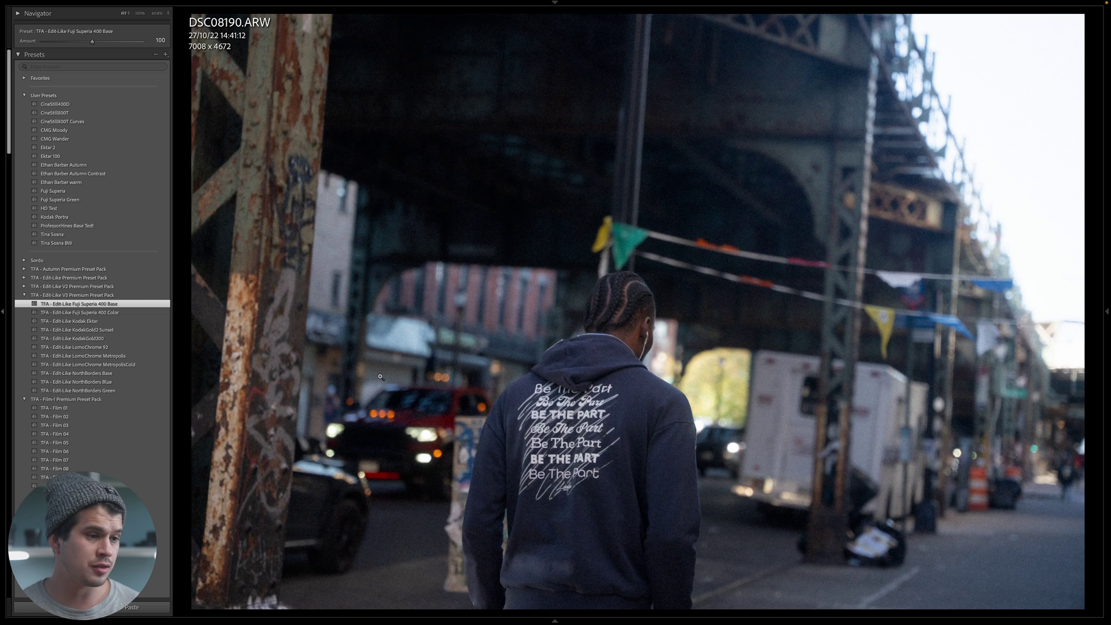
pyautogui.press('y')
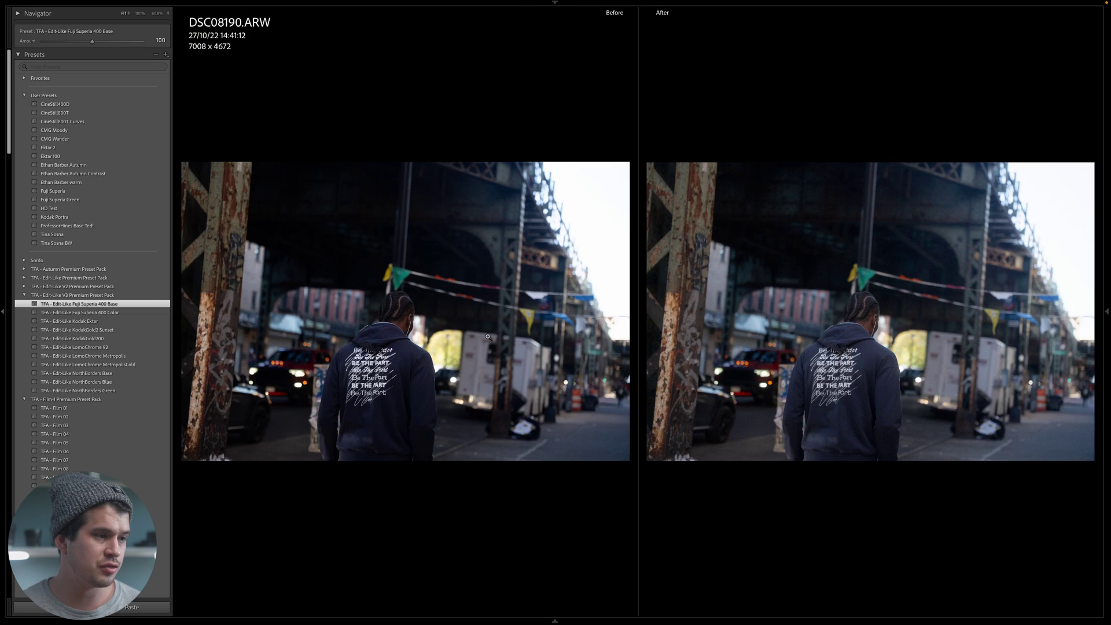
pyautogui.click(980, 229)
pyautogui.moveTo(1017, 372); pyautogui.dragTo(902, 238)
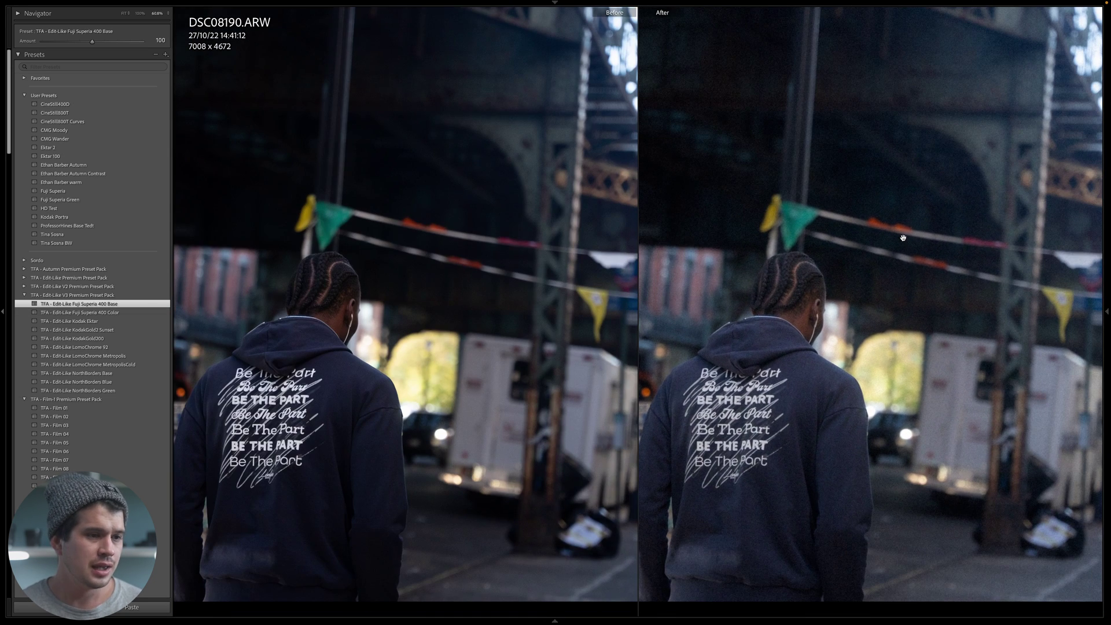
pyautogui.moveTo(992, 385)
pyautogui.mouseDown()
pyautogui.moveTo(714, 384)
pyautogui.moveTo(993, 398)
pyautogui.mouseUp()
pyautogui.press('d')
# Step: Tint the street photo's shadows green in Color Grading with Hue 113 and low saturation, and compare before and after
pyautogui.moveTo(1108, 299)
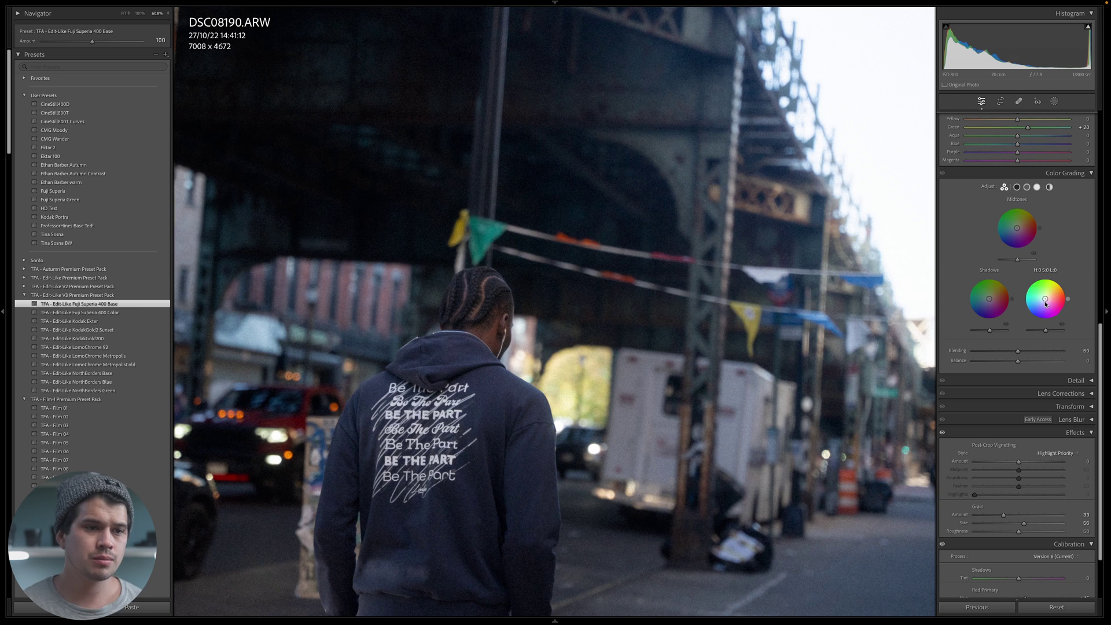
pyautogui.click(1016, 187)
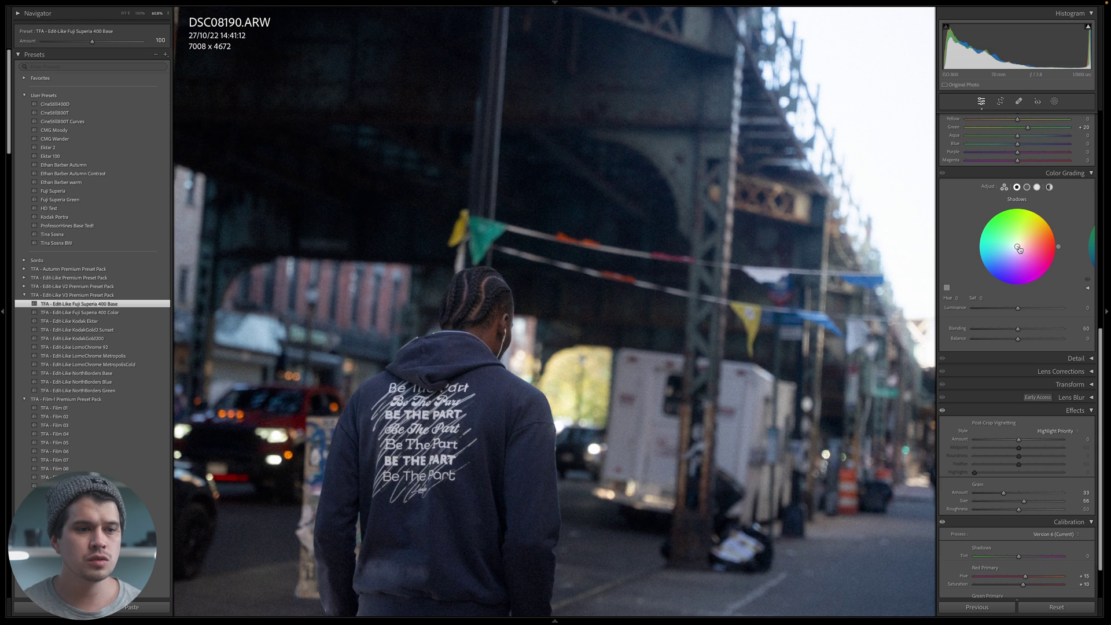
pyautogui.moveTo(1016, 246); pyautogui.dragTo(996, 218)
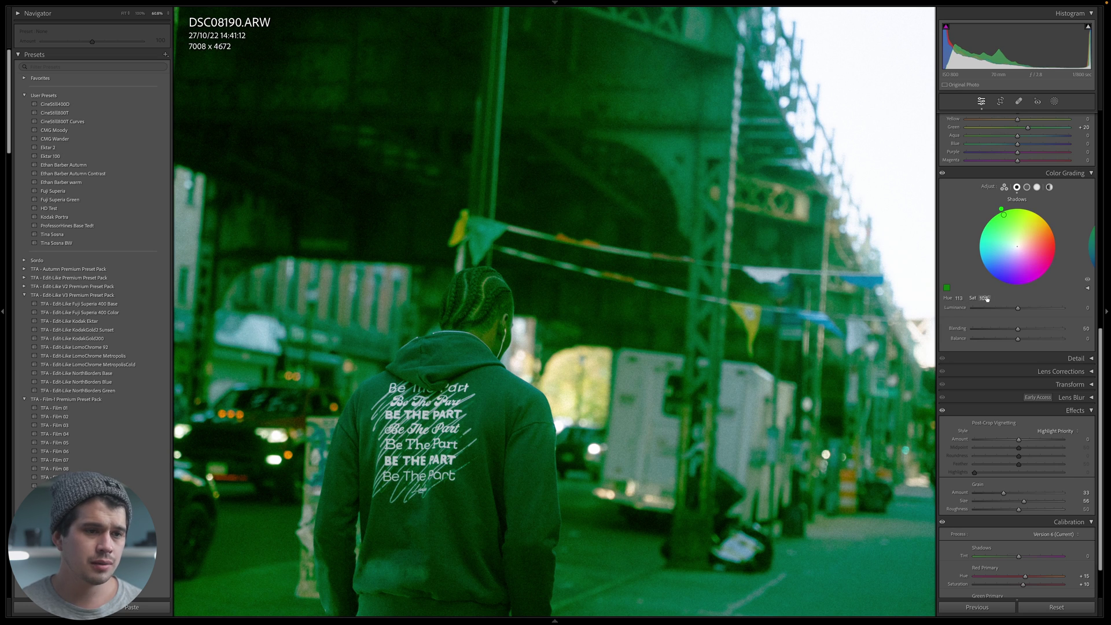
pyautogui.moveTo(1005, 218); pyautogui.dragTo(1015, 243)
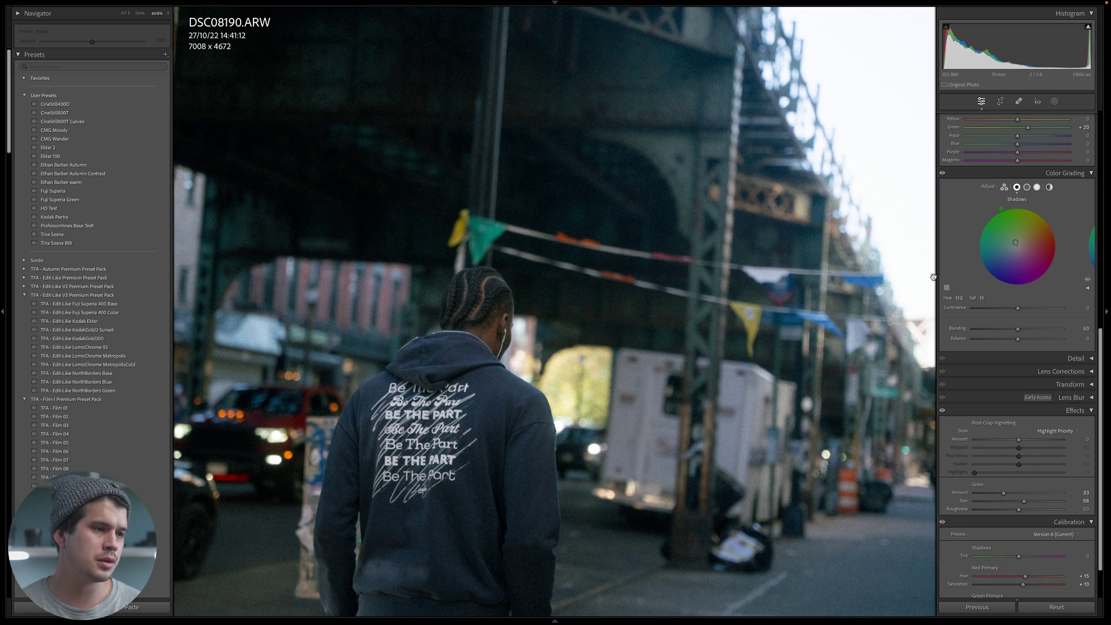
pyautogui.press('y')
pyautogui.moveTo(463, 234); pyautogui.dragTo(638, 208)
pyautogui.moveTo(831, 351); pyautogui.dragTo(772, 190)
pyautogui.click(773, 189)
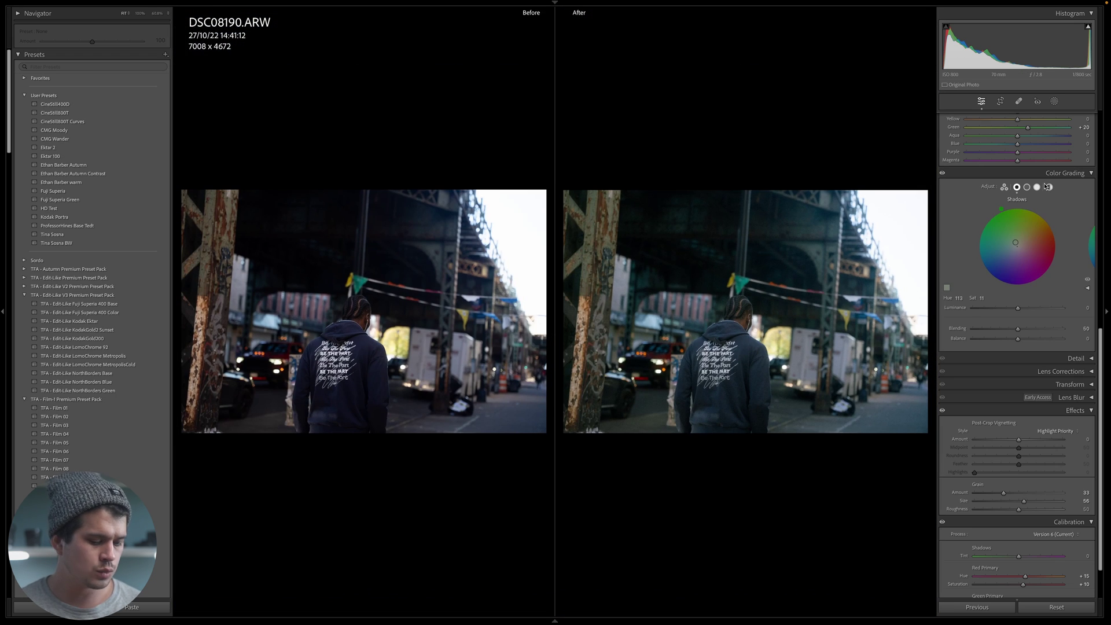
# Step: Tint the highlights purple in Color Grading with a Hue of about 270 and Saturation 8, and compare the sky before and after
pyautogui.press('y')
pyautogui.click(1036, 187)
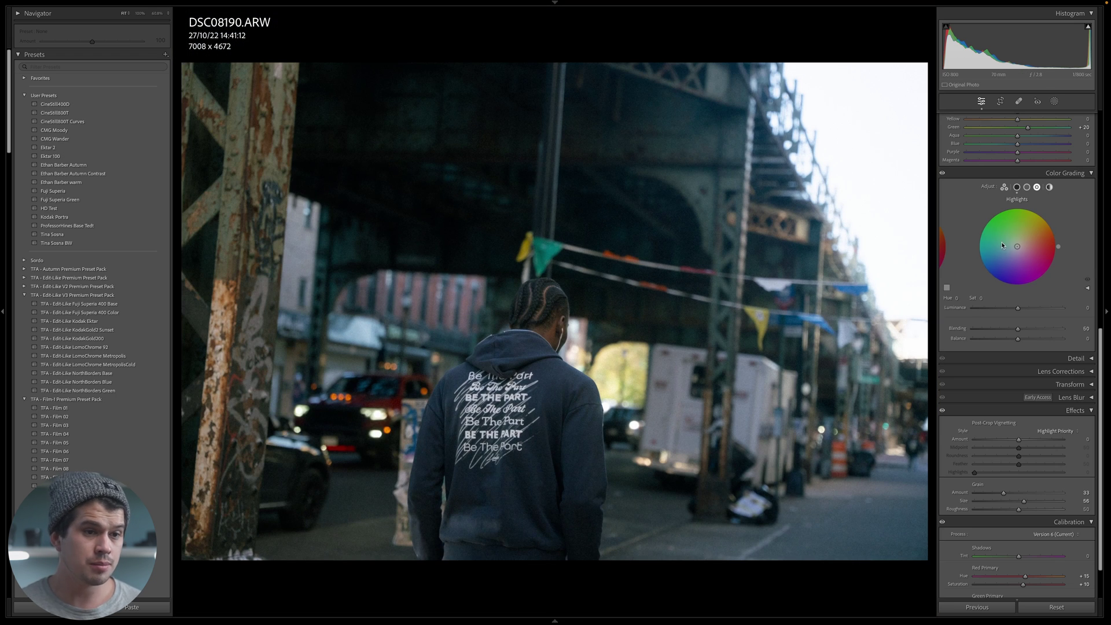
pyautogui.moveTo(1017, 251); pyautogui.dragTo(1023, 281)
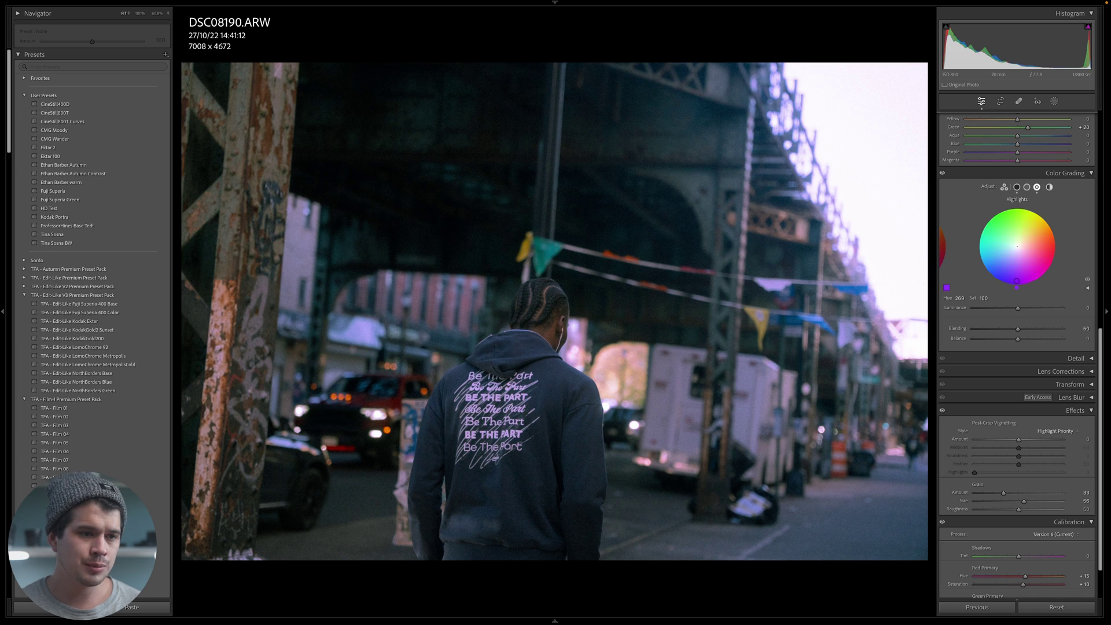
pyautogui.click(984, 297)
pyautogui.write('8')
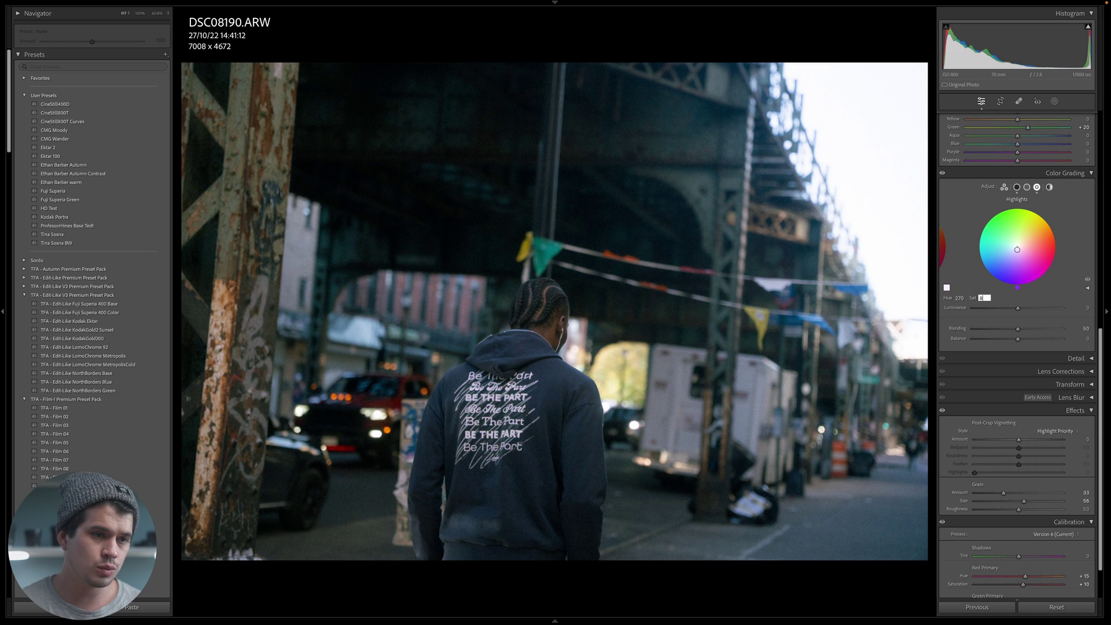
pyautogui.press('Return')
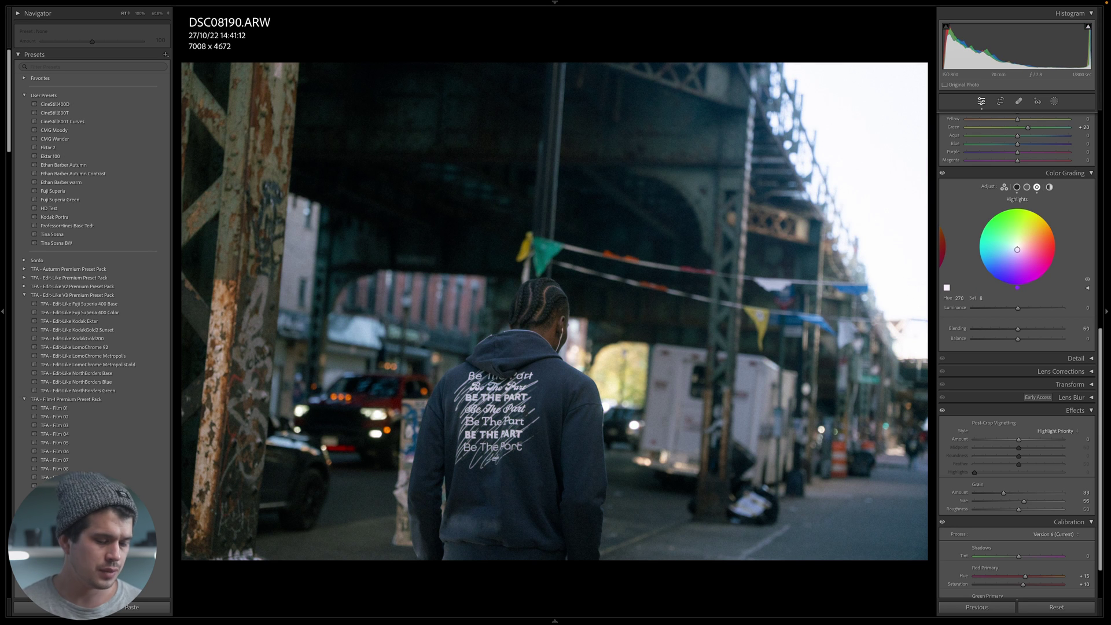
pyautogui.press('y')
pyautogui.click(867, 256)
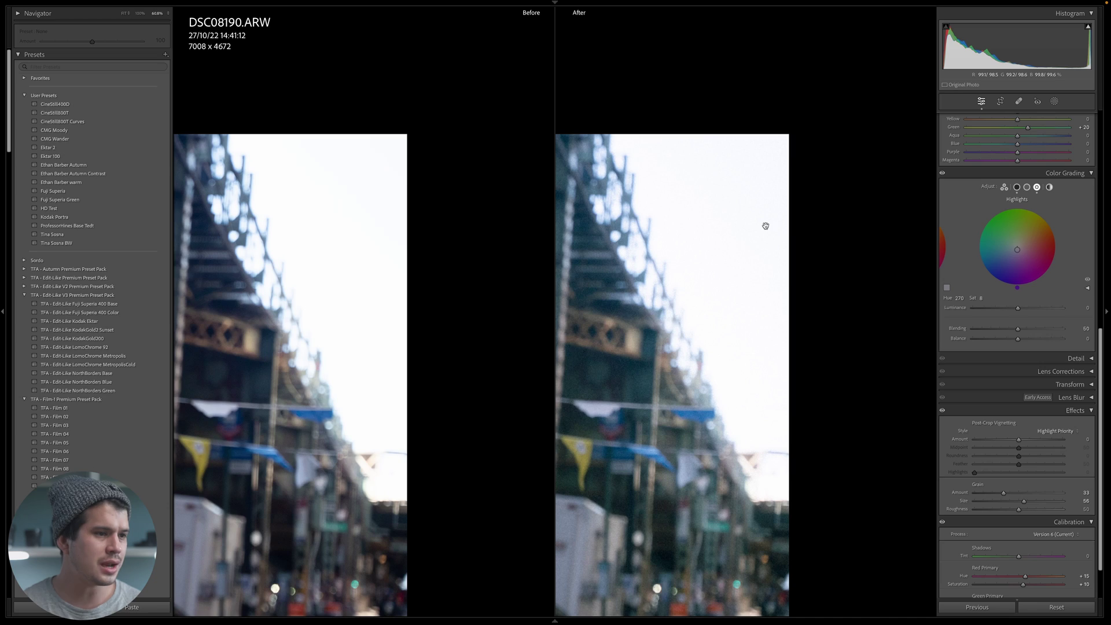
pyautogui.moveTo(764, 224); pyautogui.dragTo(760, 192)
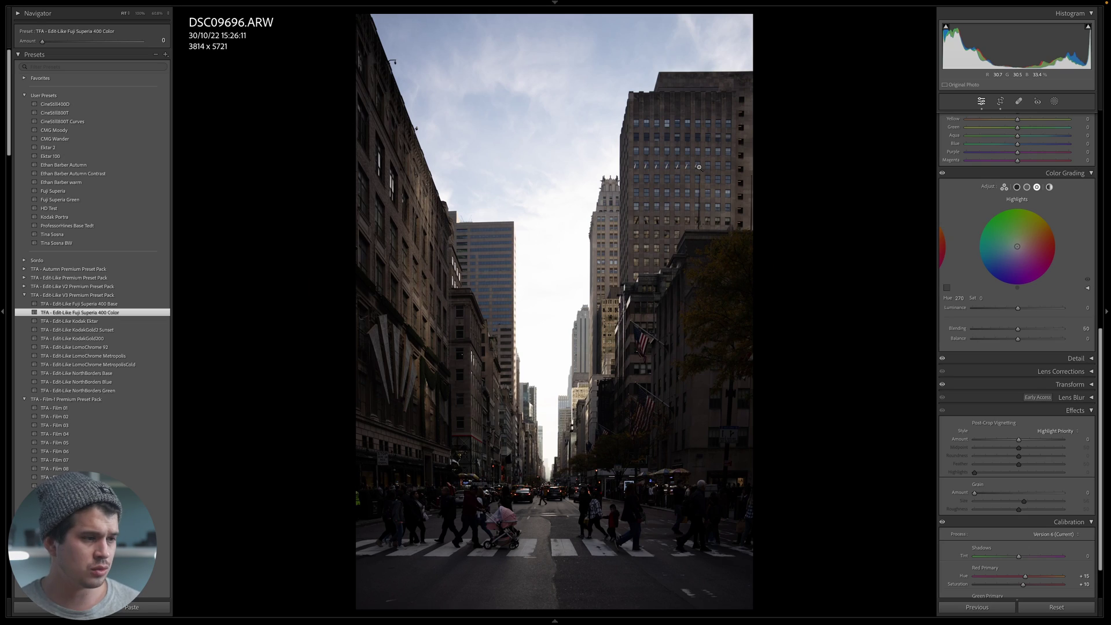
# Step: Apply the Fuji Superia 400 Base preset to the crosswalk photo DSC09696.ARW and compare its buildings and sky before and after
pyautogui.click(145, 305)
pyautogui.press('y')
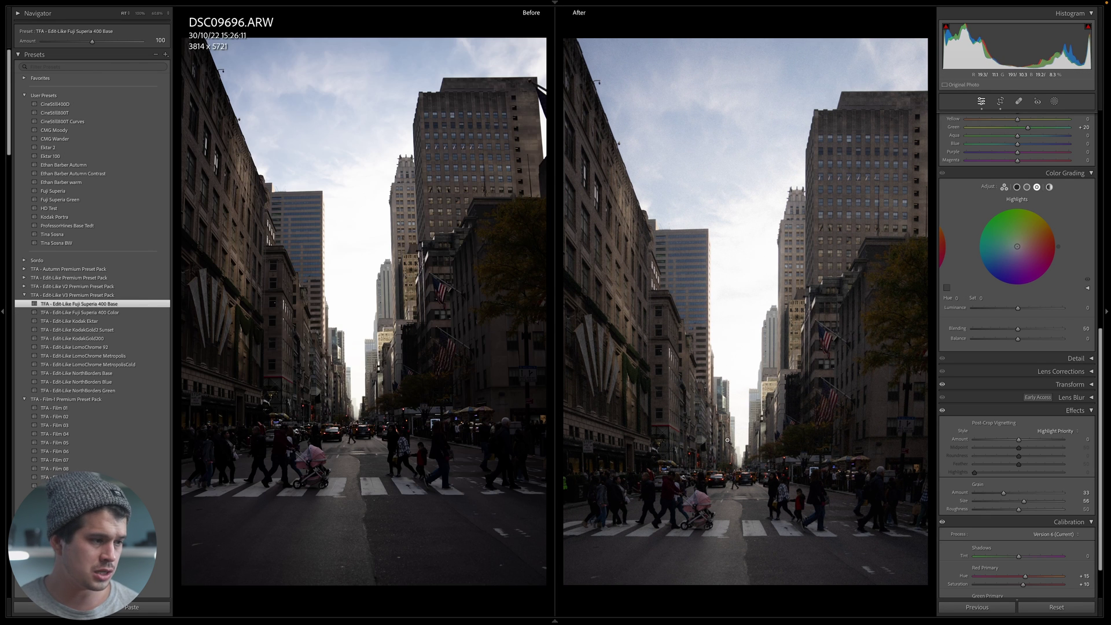
pyautogui.click(781, 455)
pyautogui.moveTo(737, 378); pyautogui.dragTo(721, 524)
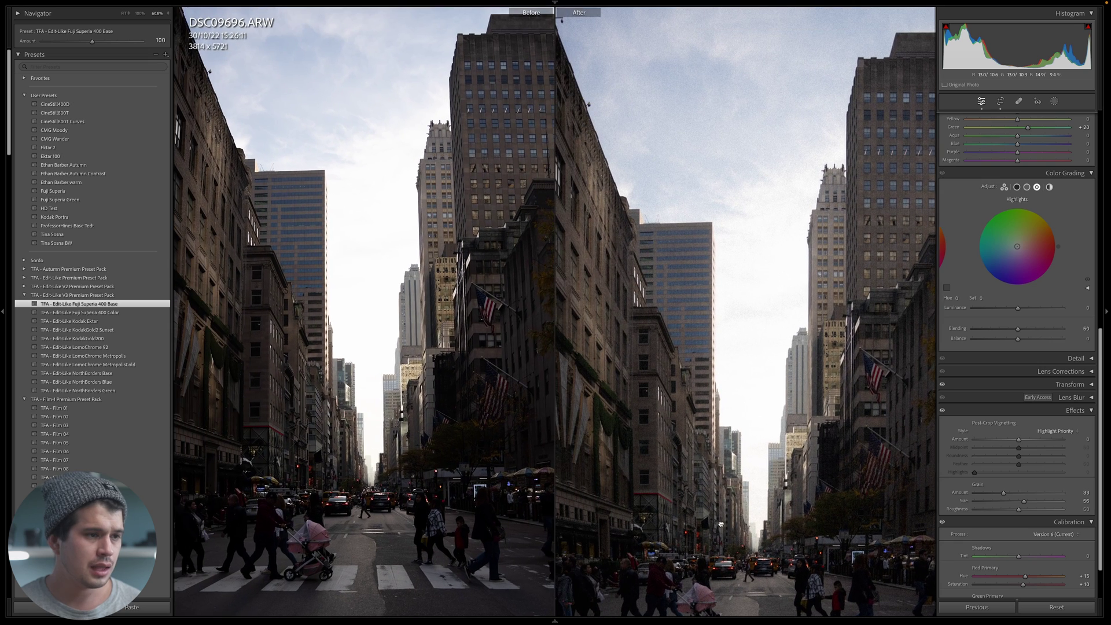
pyautogui.moveTo(723, 290); pyautogui.dragTo(750, 420)
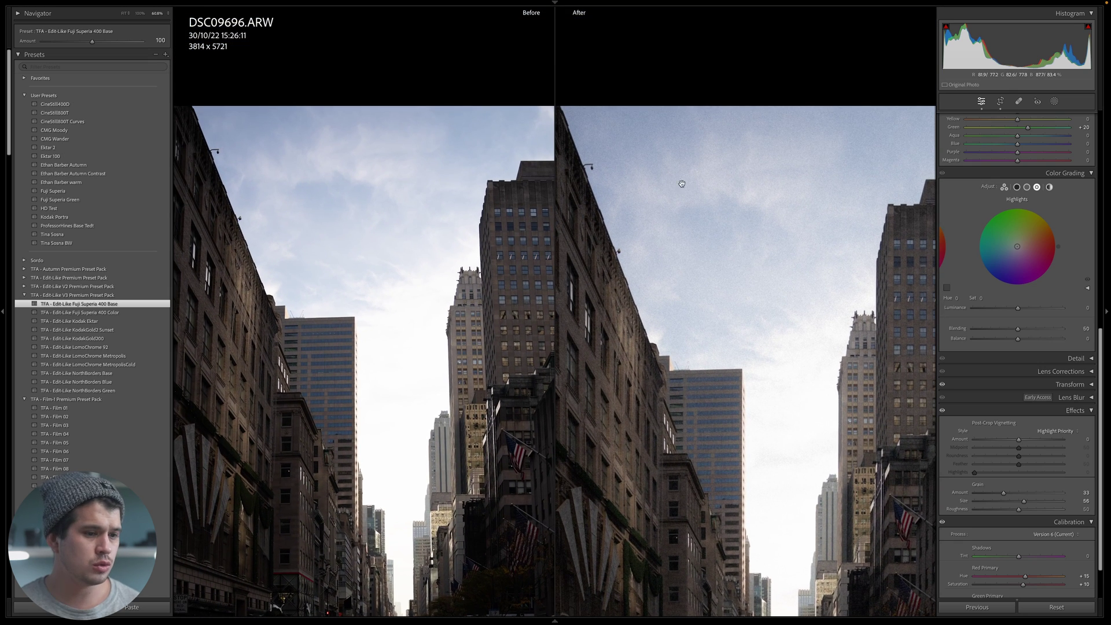
pyautogui.click(716, 231)
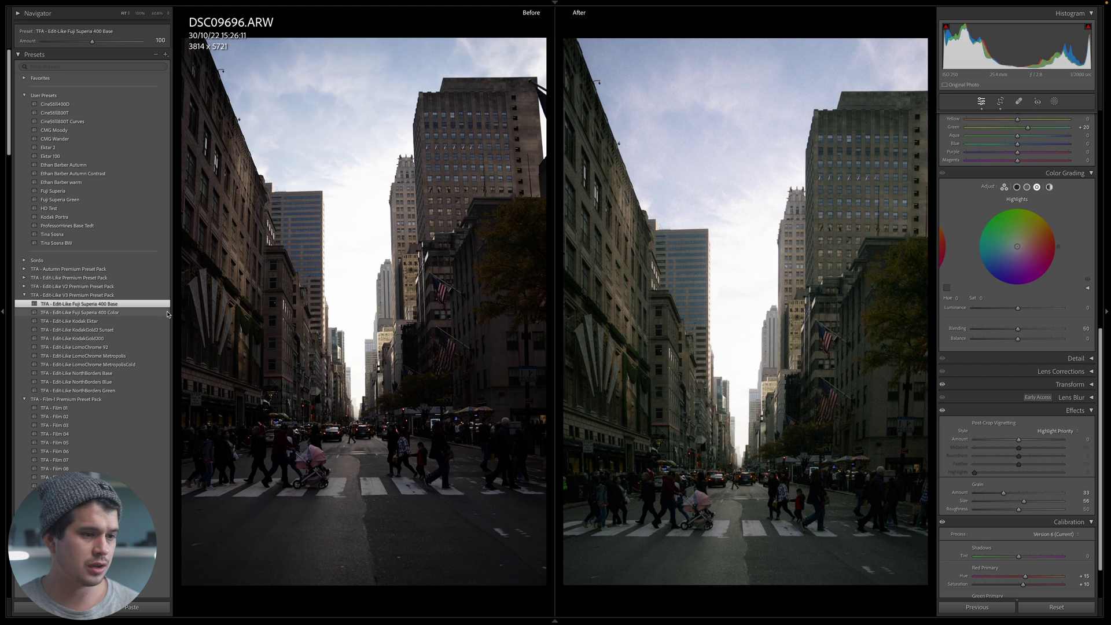
# Step: Apply the TFA - Edit-Like Fuji Superia 400 Color preset to DSC09696.ARW and compare the sky before and after at close range
pyautogui.click(110, 312)
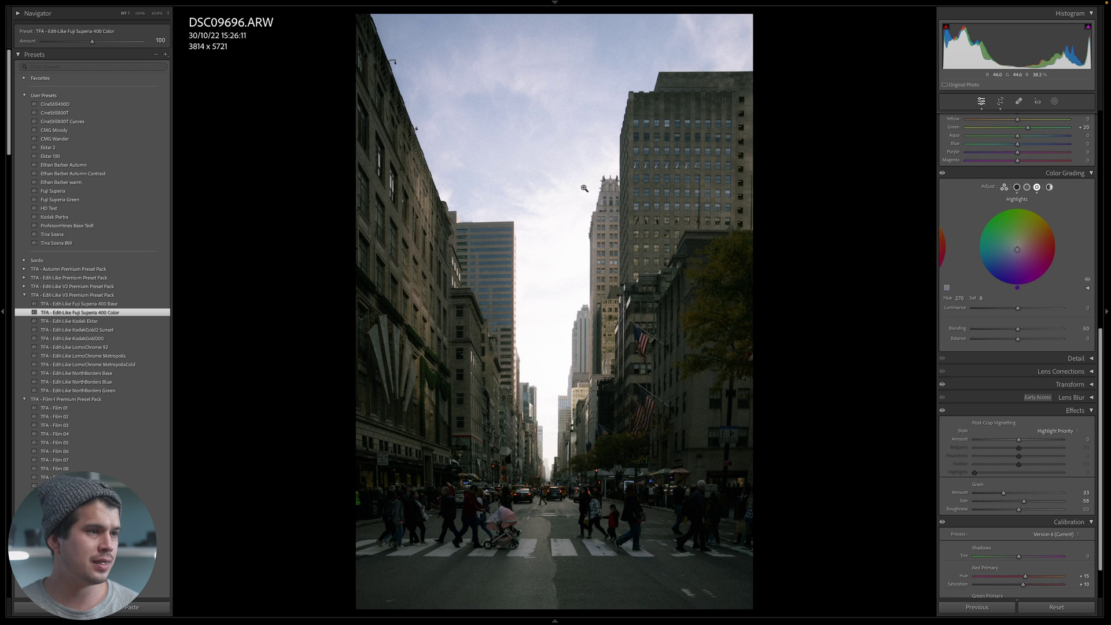
pyautogui.click(524, 75)
pyautogui.press('y')
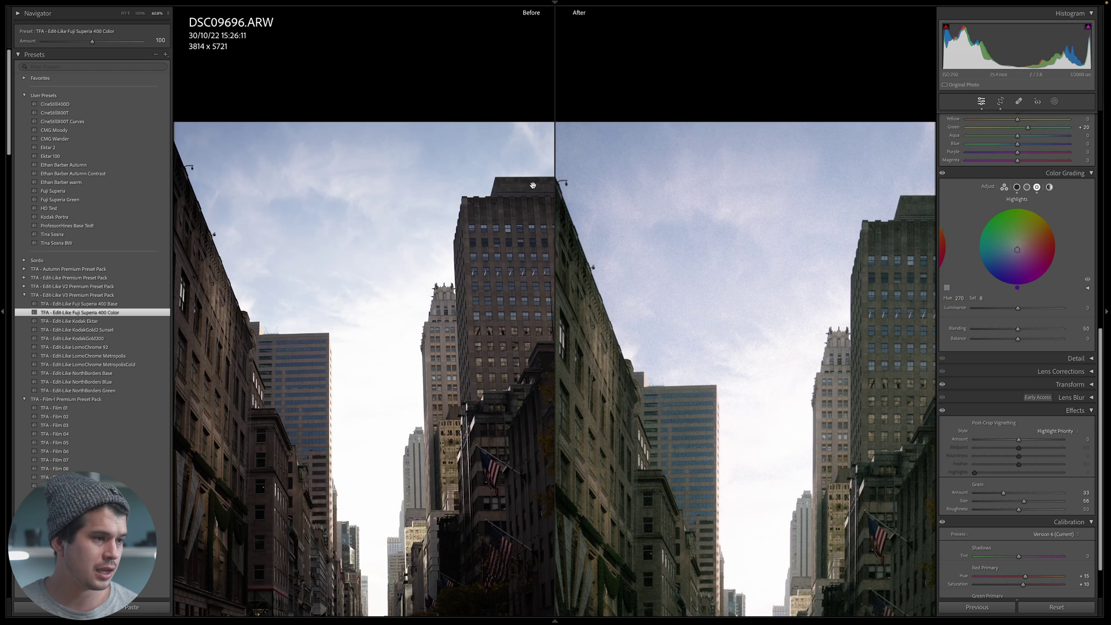
# Step: Compare the lower part and the whole of DSC09696.ARW before and after, and return to the single edited view
pyautogui.moveTo(751, 280); pyautogui.dragTo(715, 200)
pyautogui.click(718, 272)
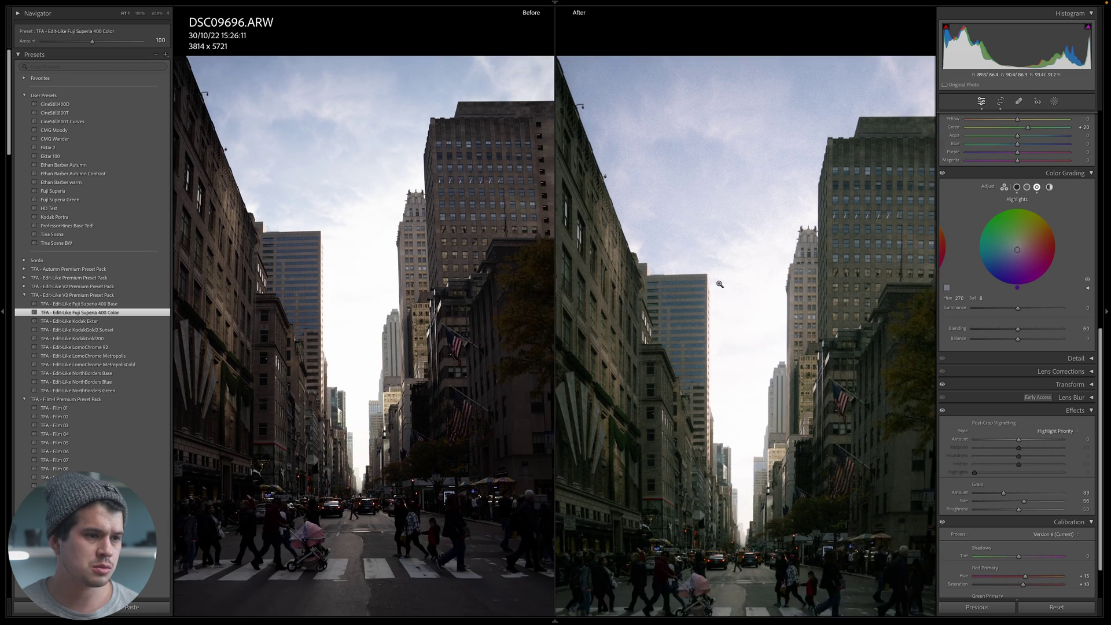
pyautogui.press('y')
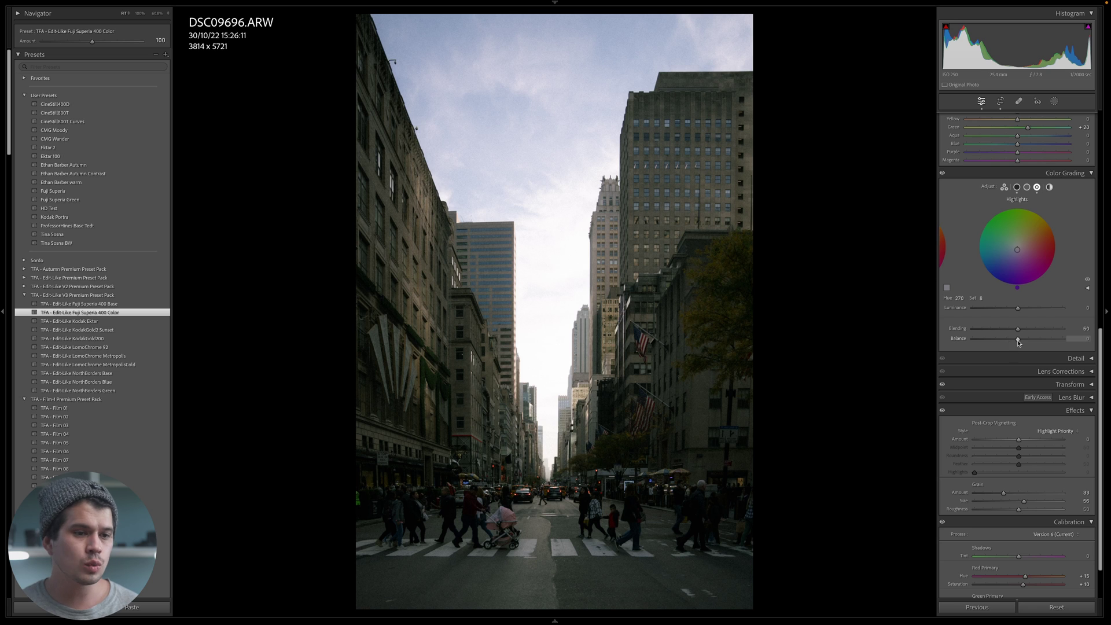
# Step: Try the Color Grading Balance at -100 and +100 on DSC09696.ARW, checking the sky and buildings, and reset the Balance
pyautogui.moveTo(1018, 339); pyautogui.dragTo(966, 343)
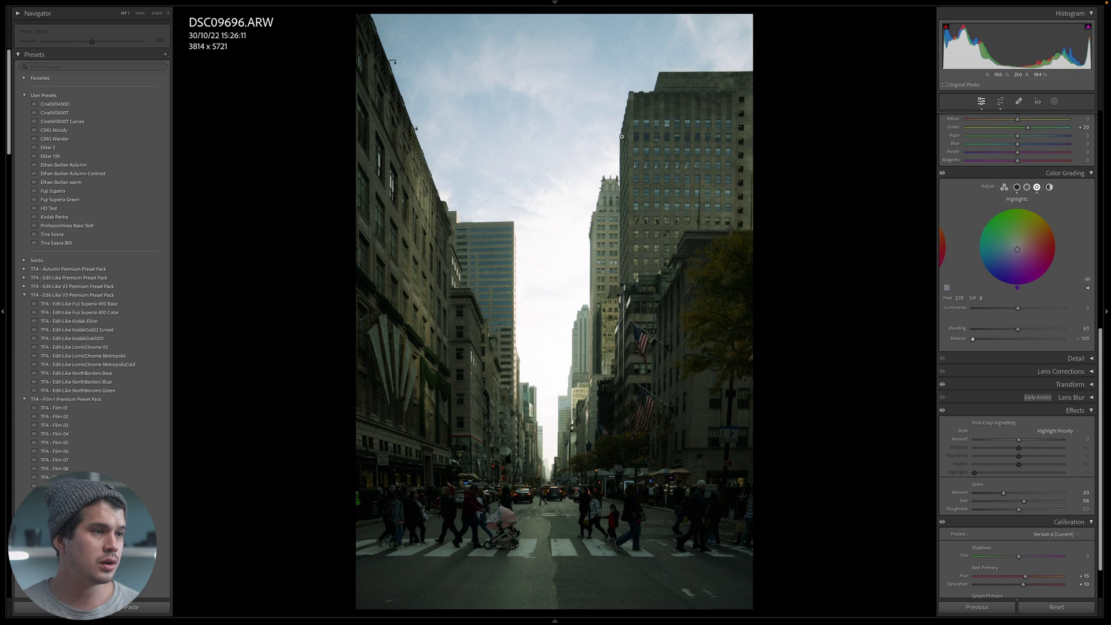
pyautogui.click(558, 92)
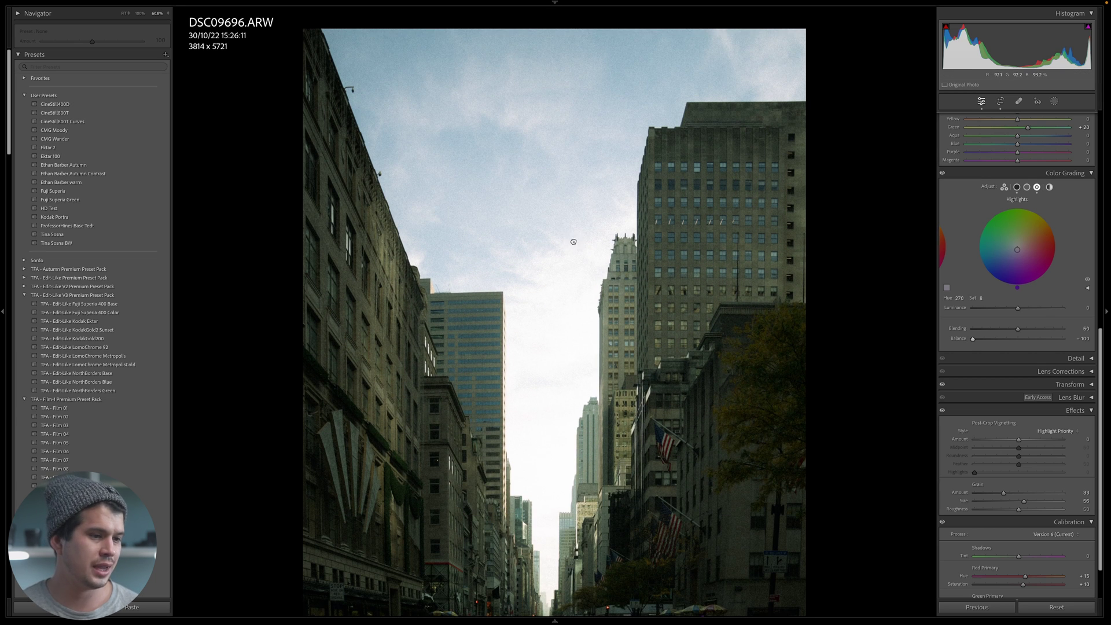
pyautogui.click(573, 243)
pyautogui.moveTo(974, 343); pyautogui.dragTo(1062, 341)
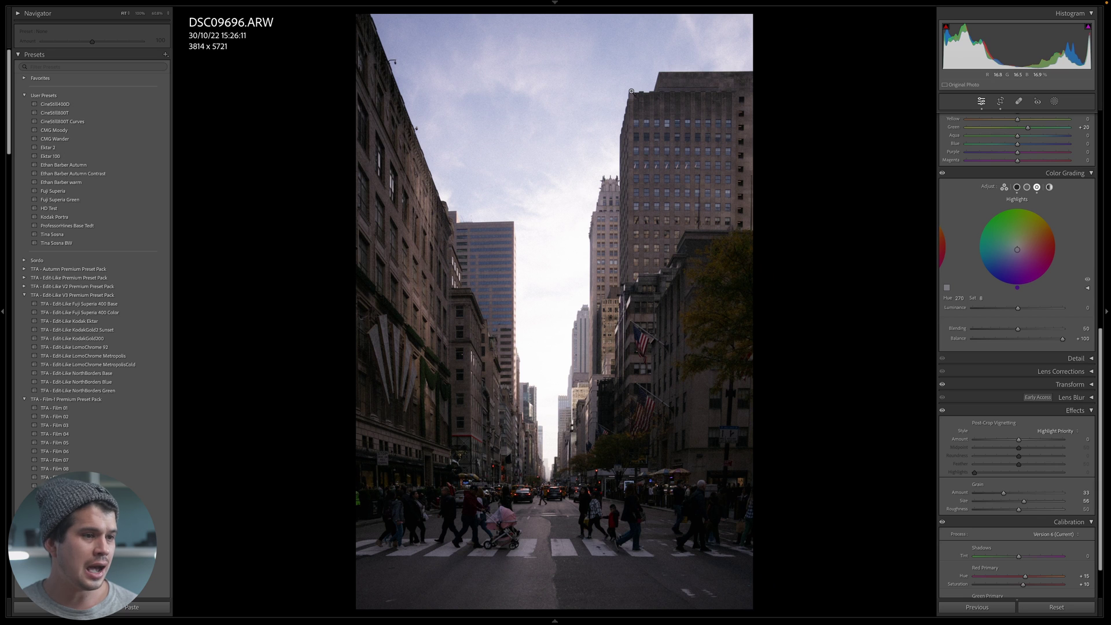
pyautogui.doubleClick(959, 339)
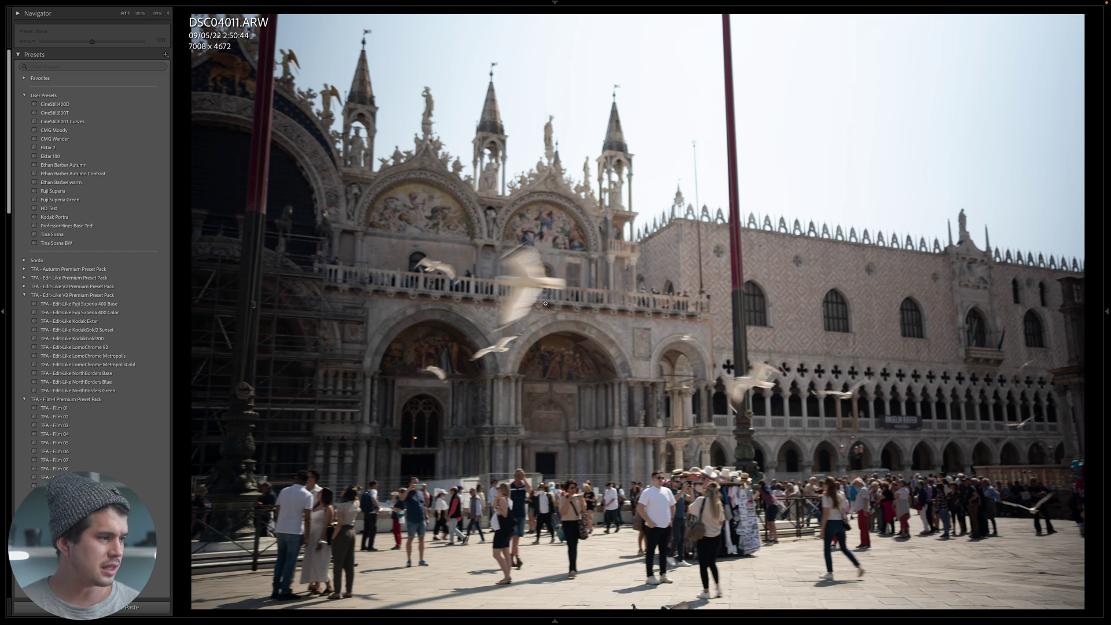
# Step: Try the Fuji Superia 400 Base preset on DSC04011.ARW, replace it with the Color preset, and raise its Amount to about 148
pyautogui.click(157, 305)
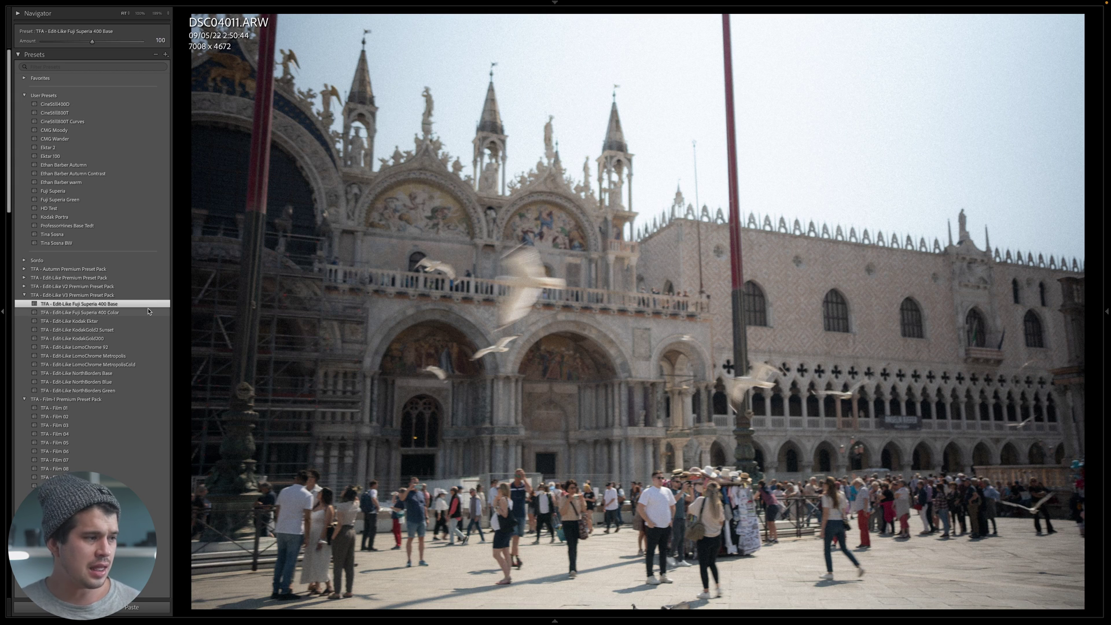
pyautogui.click(150, 313)
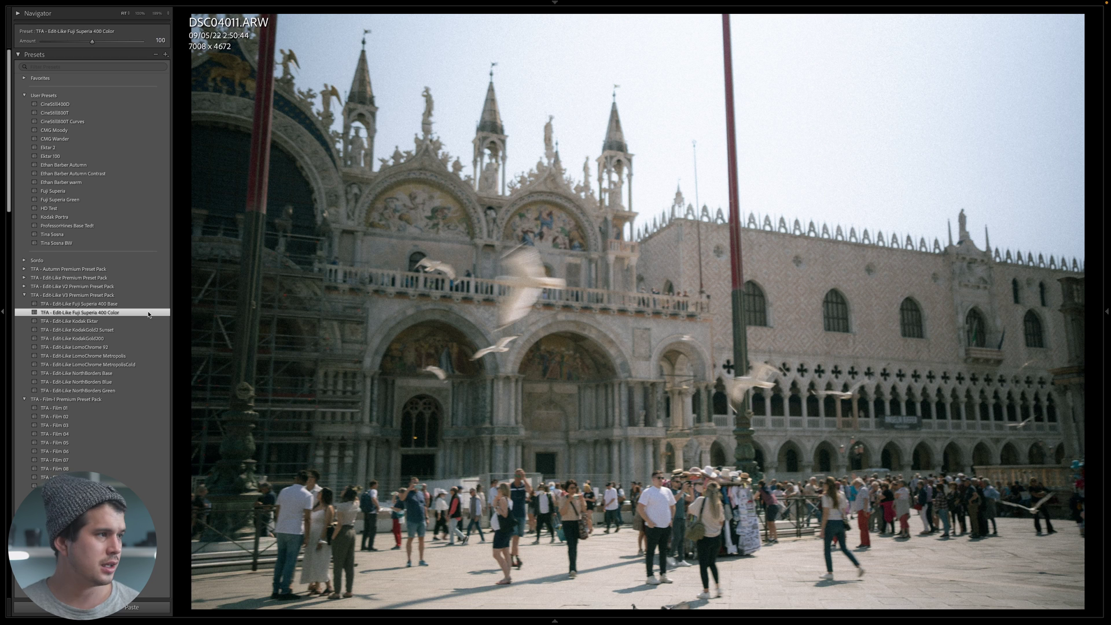
pyautogui.moveTo(92, 41); pyautogui.dragTo(116, 43)
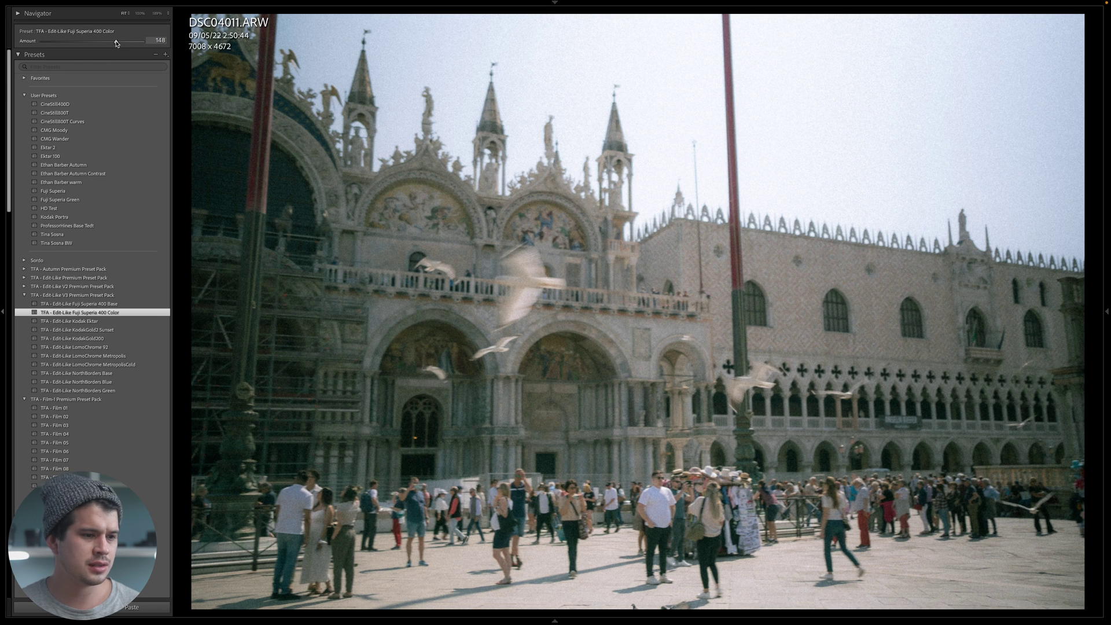